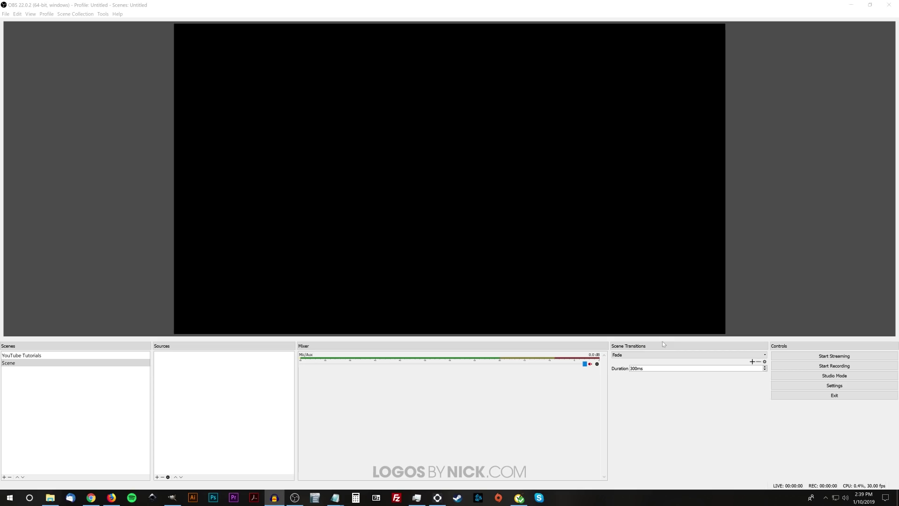
# Switch to Chrome and look over the OBS Studio download page at obsproject.com, including the Windows, macOS and Linux options.
pyautogui.click(91, 497)
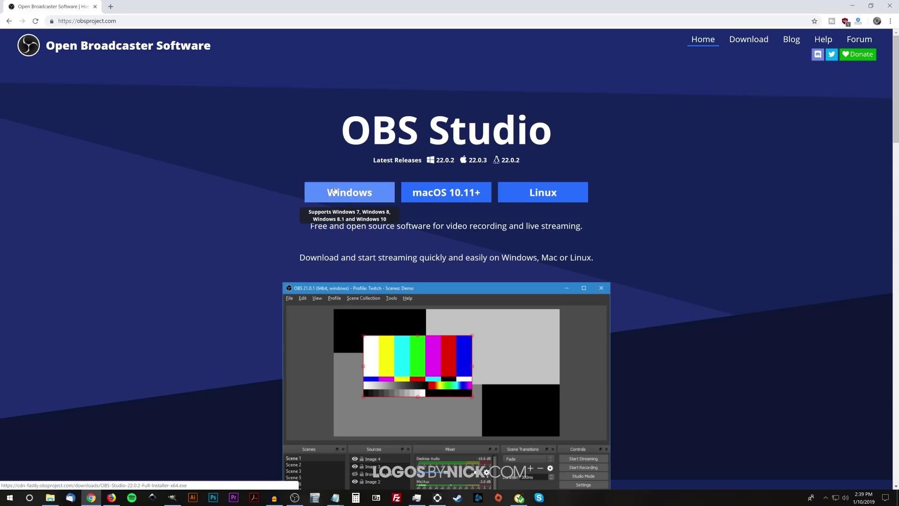
pyautogui.scroll(-3, 635, 241)
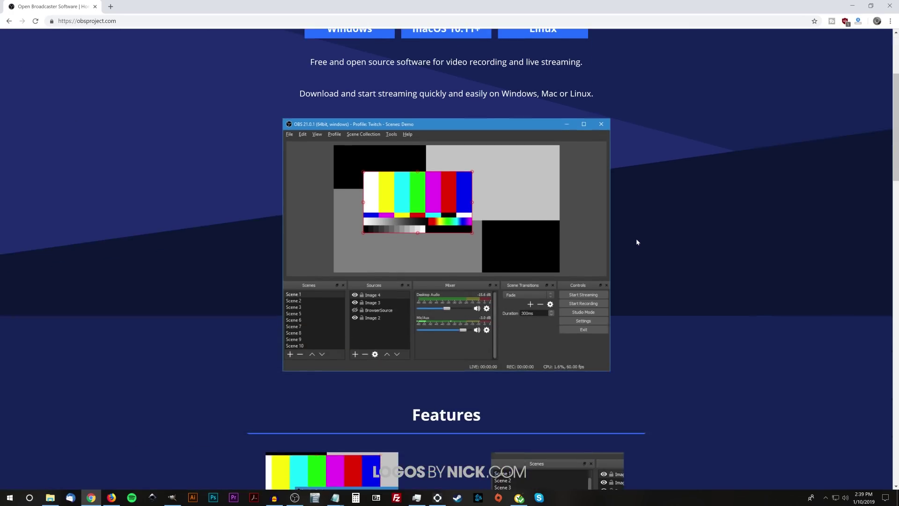
pyautogui.scroll(3, 637, 242)
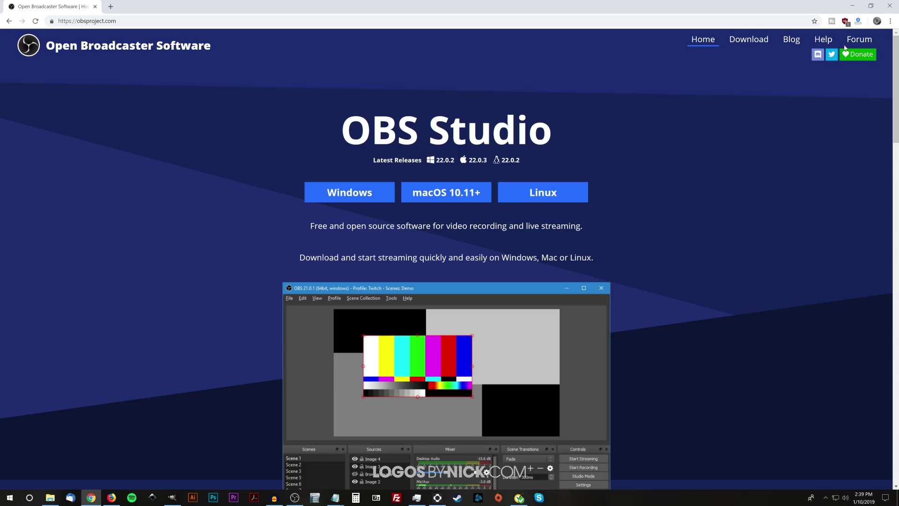
pyautogui.click(853, 6)
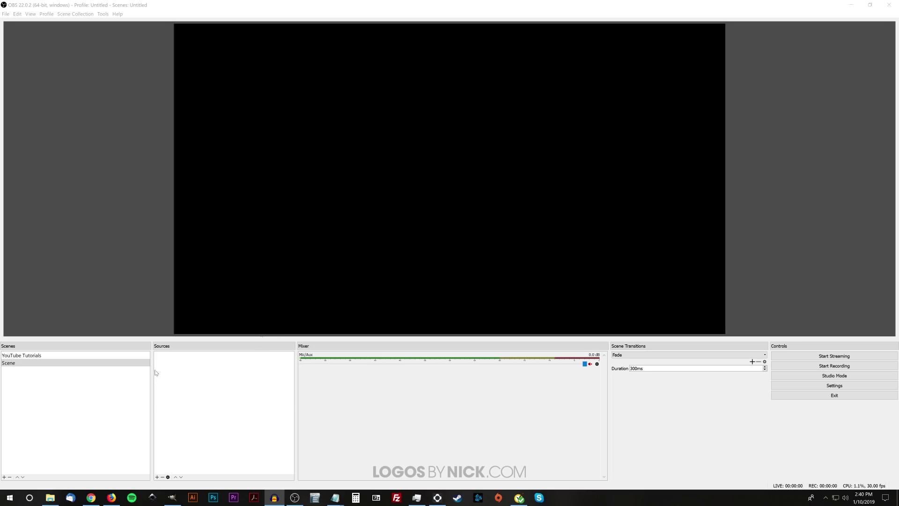
# Look at the YouTube Tutorials scene for reference, and remove the empty scene named Scene.
pyautogui.click(35, 367)
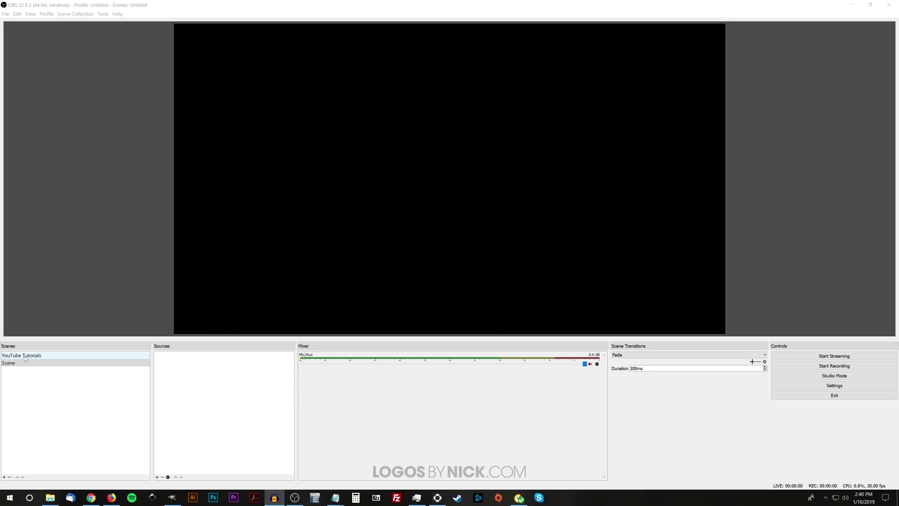
pyautogui.click(25, 356)
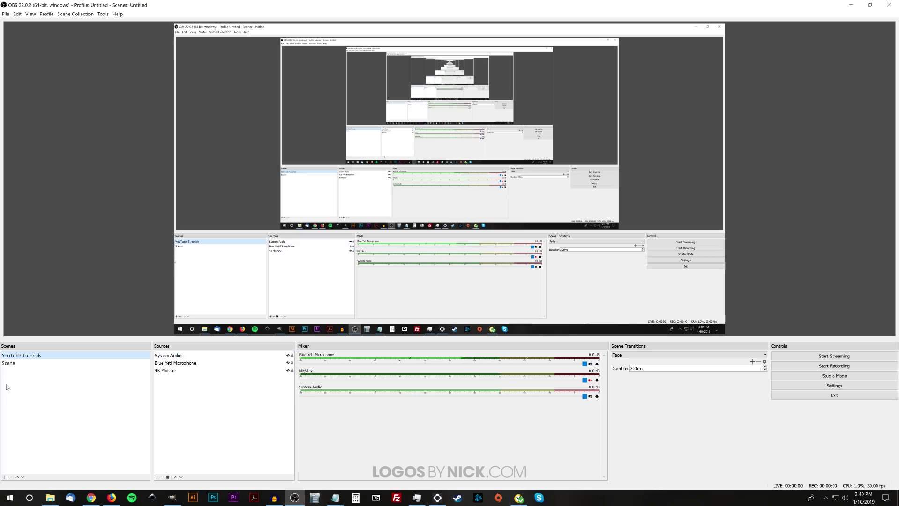
pyautogui.click(15, 365)
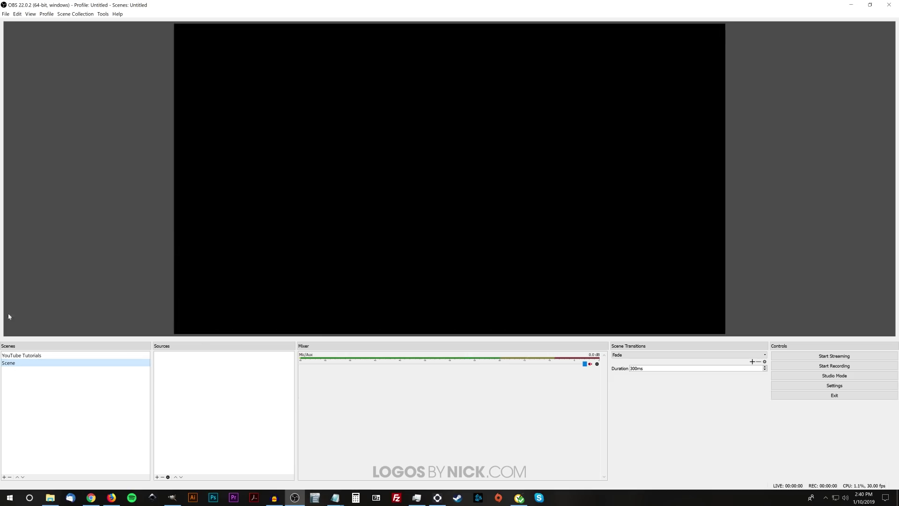
pyautogui.click(10, 477)
pyautogui.click(455, 263)
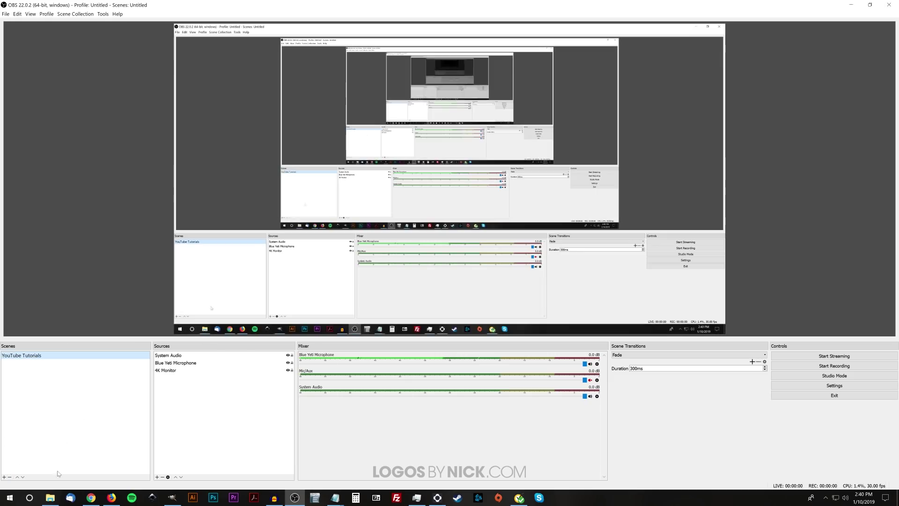
# Add a new scene named Screen Recording.
pyautogui.click(4, 477)
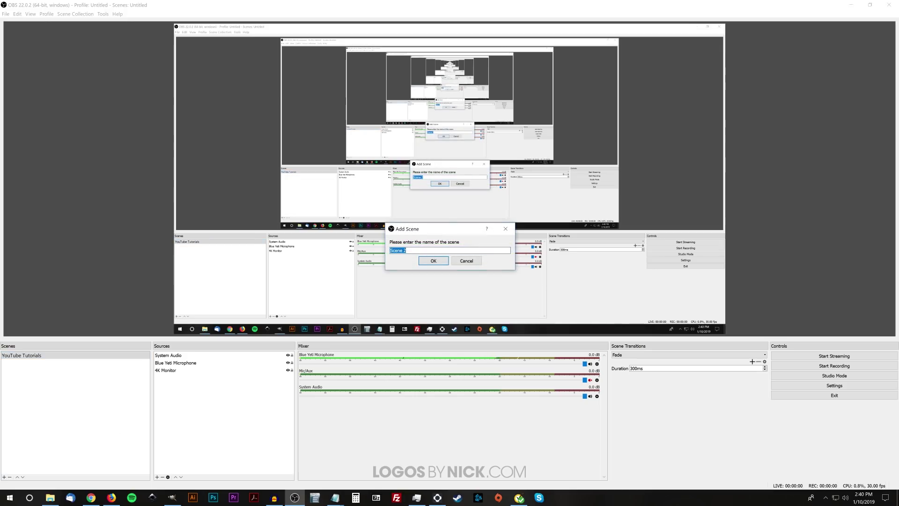
pyautogui.write('Screen Recording')
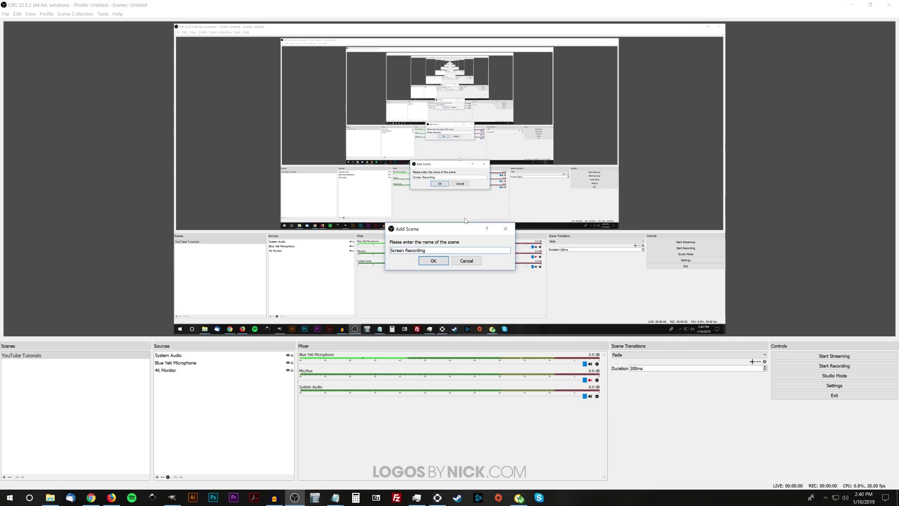
pyautogui.click(439, 264)
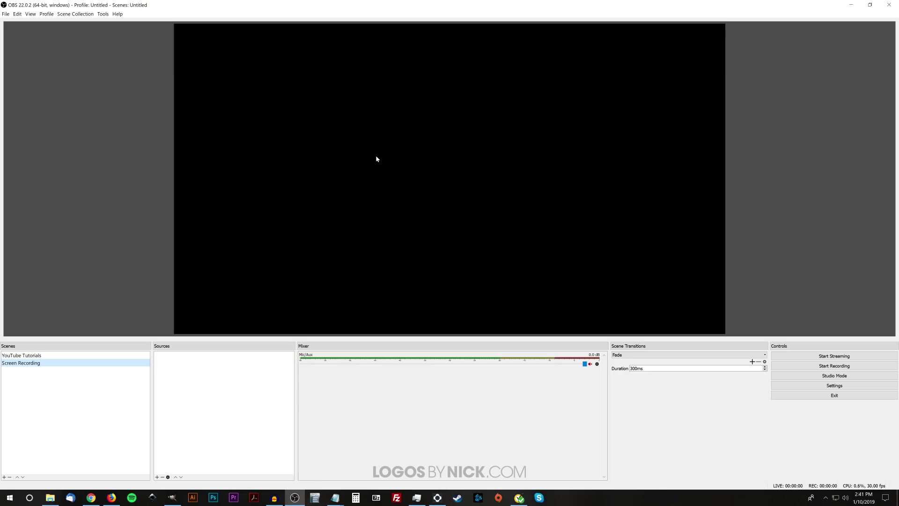
# Add a new Display Capture source named 4K Screen to the Screen Recording scene.
pyautogui.click(157, 477)
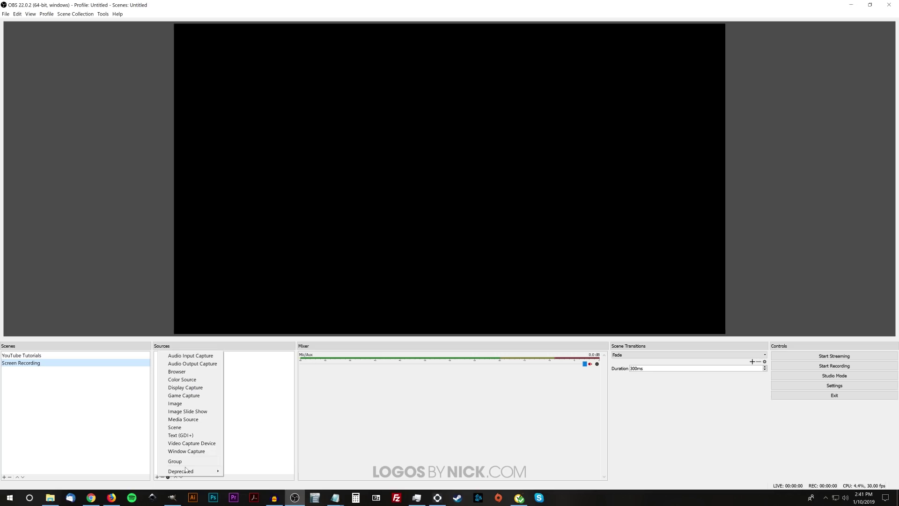
pyautogui.click(189, 389)
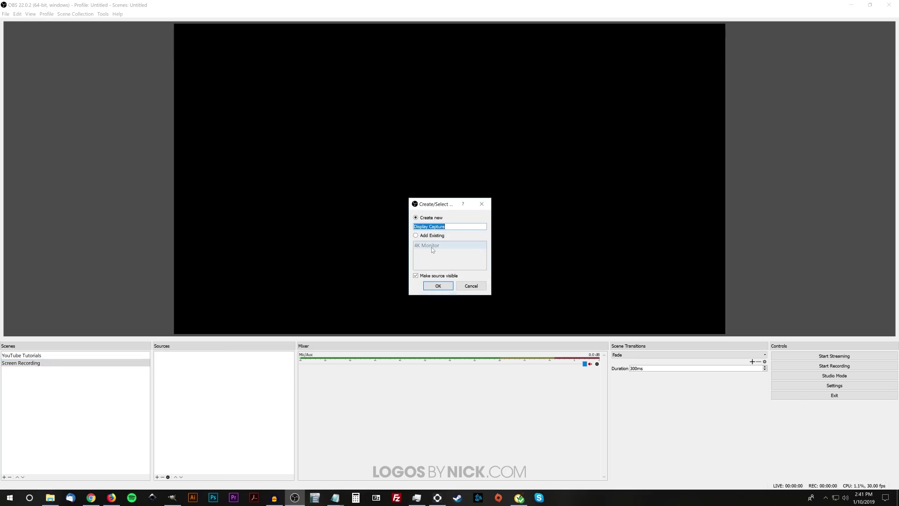
pyautogui.click(425, 227)
pyautogui.tripleClick(425, 227)
pyautogui.write('4K Screen')
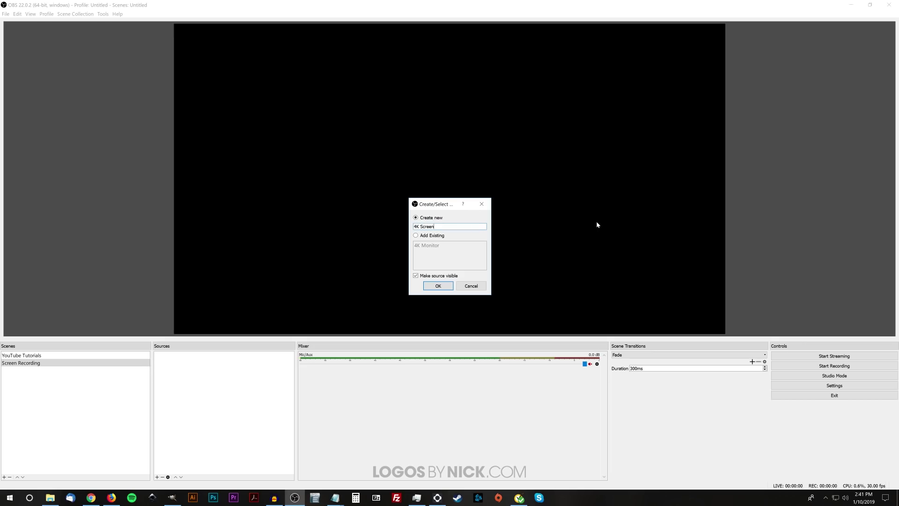
pyautogui.click(438, 286)
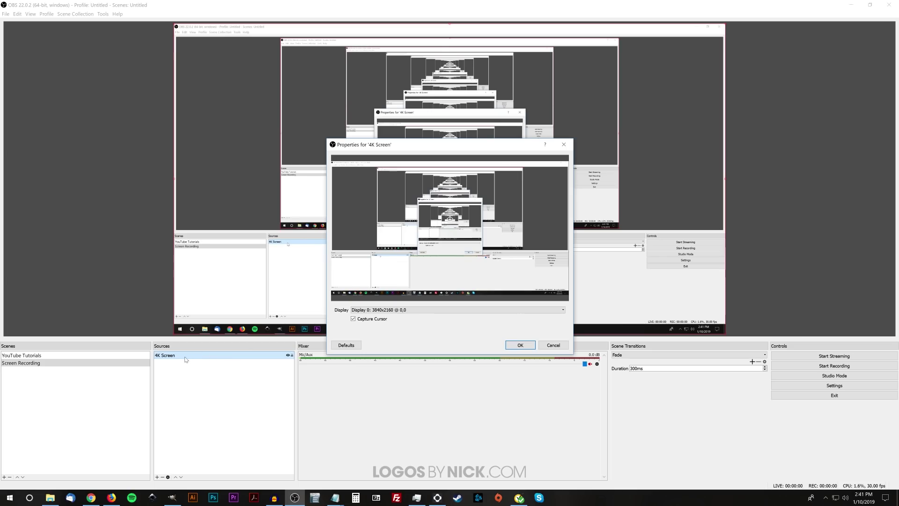
# Check the available displays for the 4K Screen source and accept Display 0: 3840x2160 with cursor capture on.
pyautogui.moveTo(471, 152); pyautogui.dragTo(440, 176)
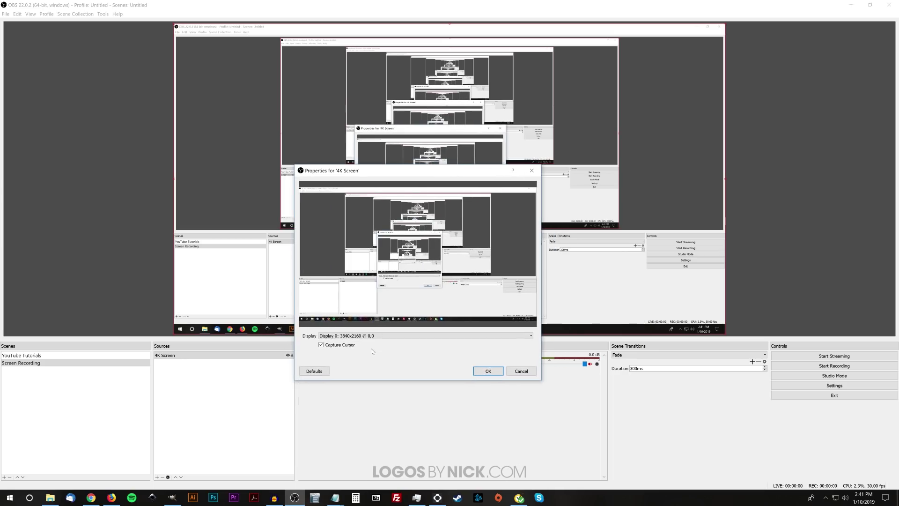
pyautogui.click(381, 337)
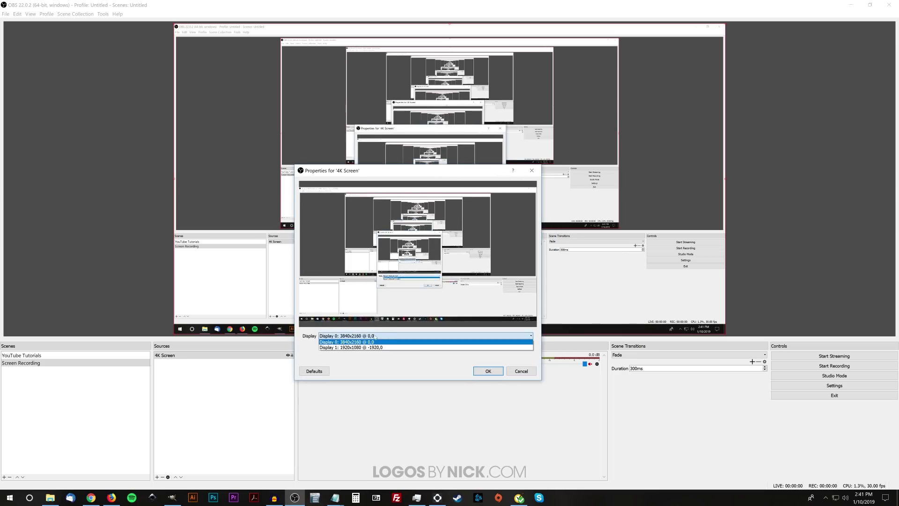
pyautogui.click(308, 349)
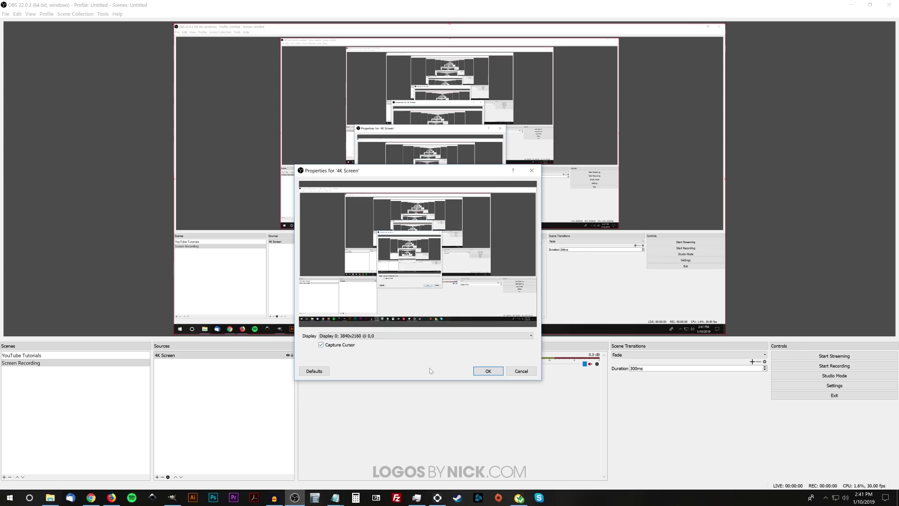
pyautogui.click(488, 371)
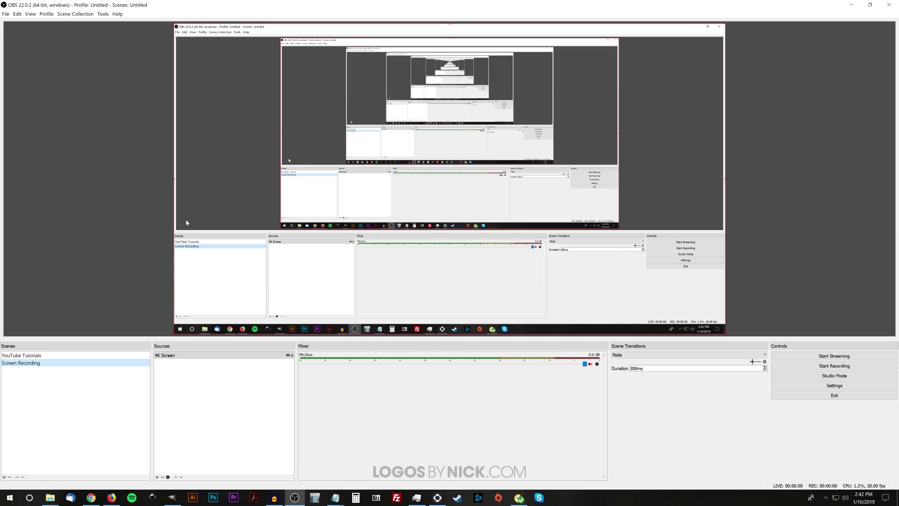
# Add a new Audio Input Capture source named Microphone to the Screen Recording scene.
pyautogui.click(157, 477)
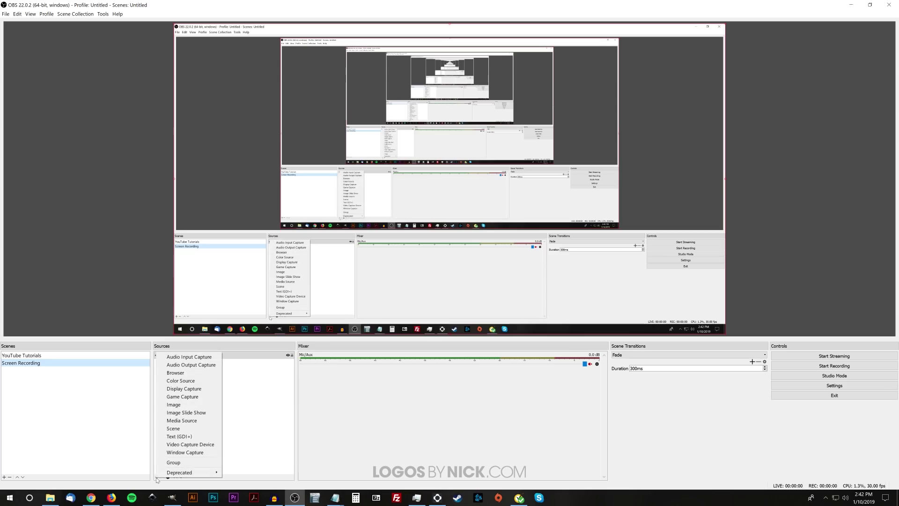
pyautogui.click(195, 358)
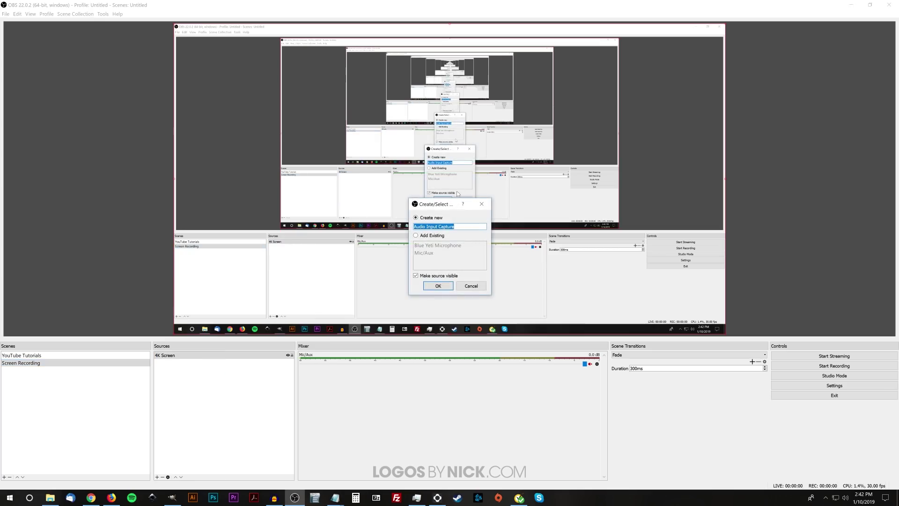
pyautogui.moveTo(441, 205); pyautogui.dragTo(451, 331)
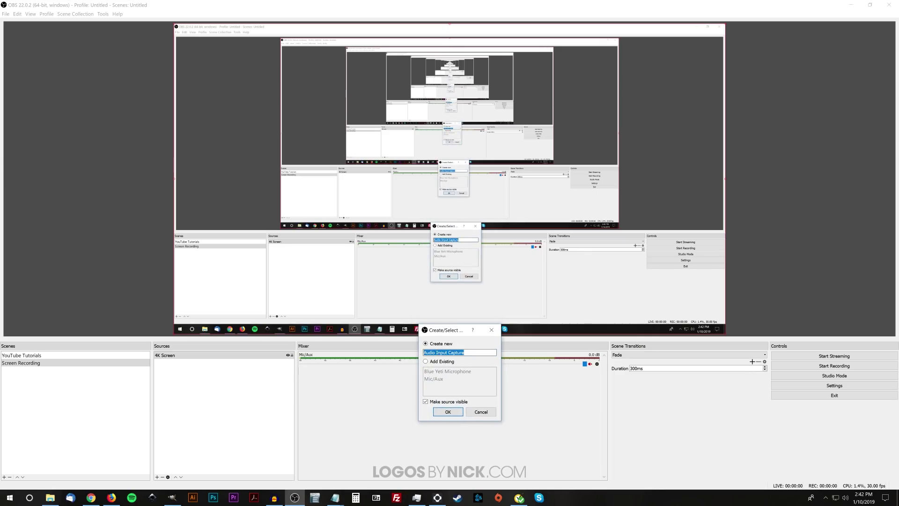
pyautogui.write('Microphone')
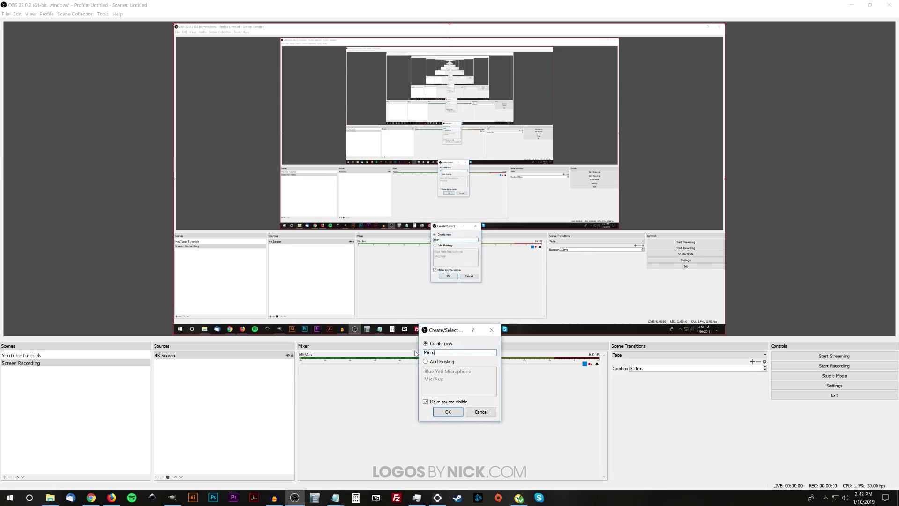
pyautogui.click(448, 412)
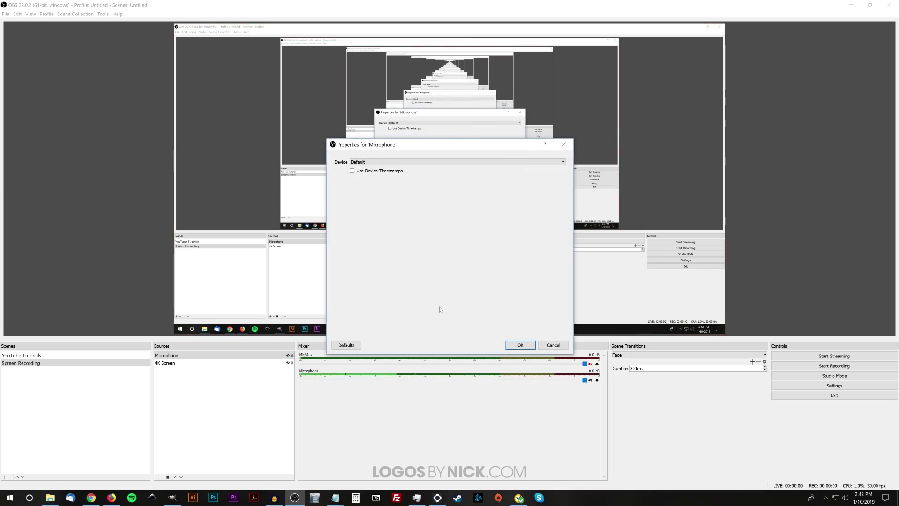
# Set the Microphone source's device to Microphone (Yeti Stereo Microphone) and accept its properties.
pyautogui.moveTo(416, 150); pyautogui.dragTo(418, 171)
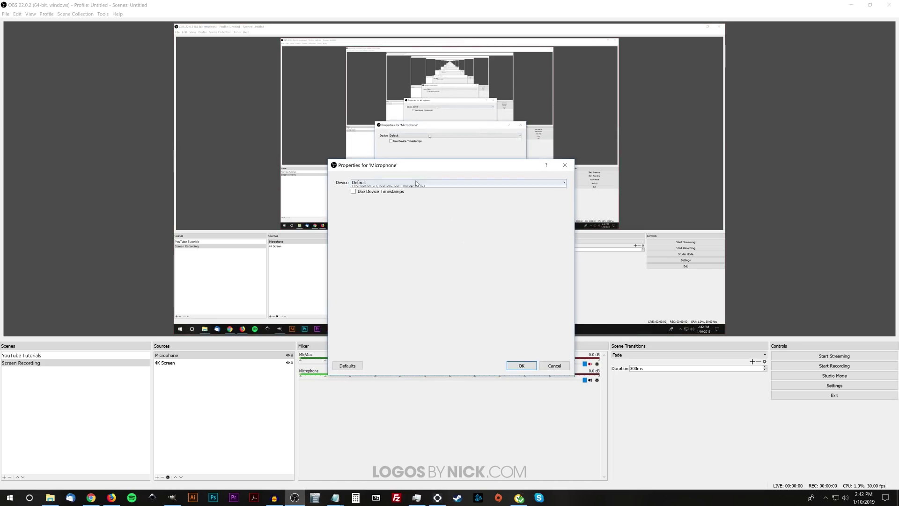
pyautogui.click(419, 182)
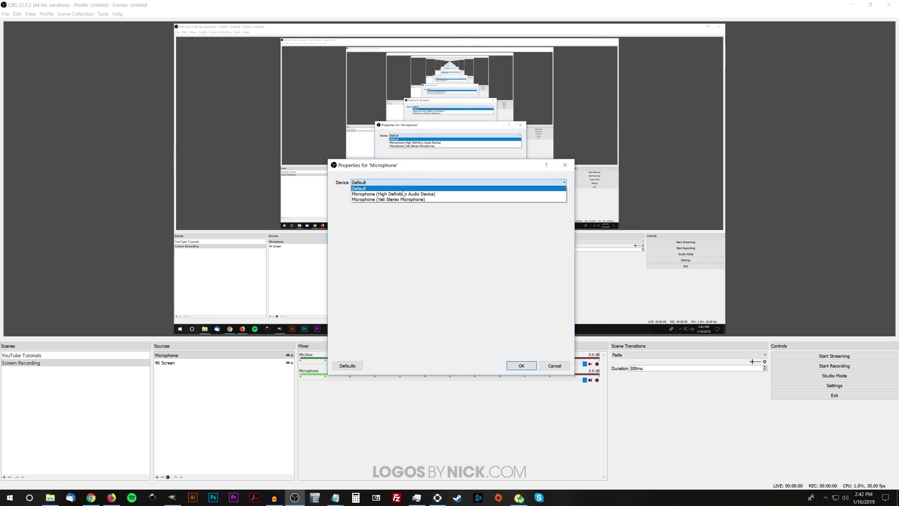
pyautogui.click(369, 200)
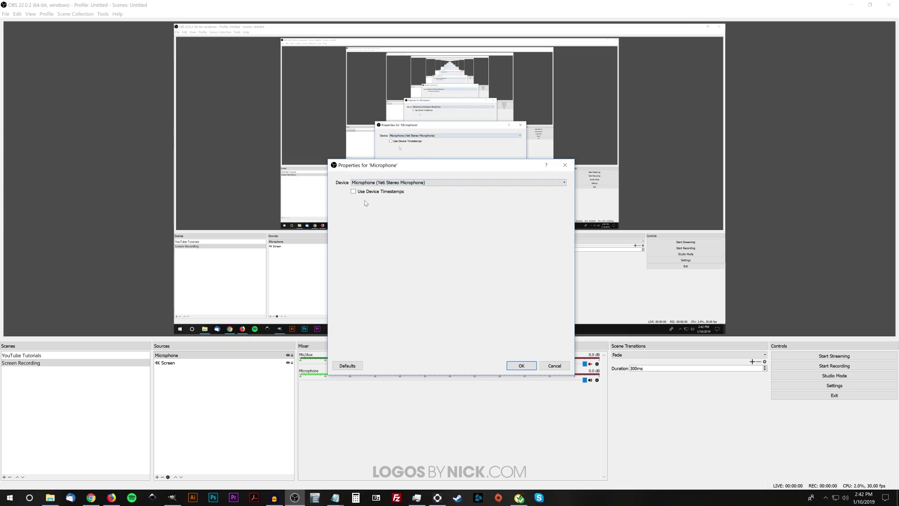
pyautogui.click(521, 366)
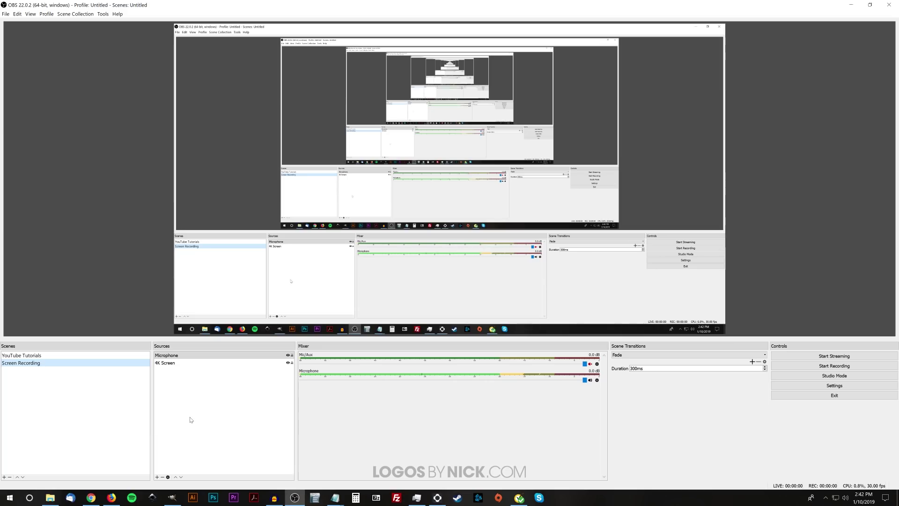
# Add a new Audio Output Capture source under its default name and look through its available output devices.
pyautogui.click(157, 477)
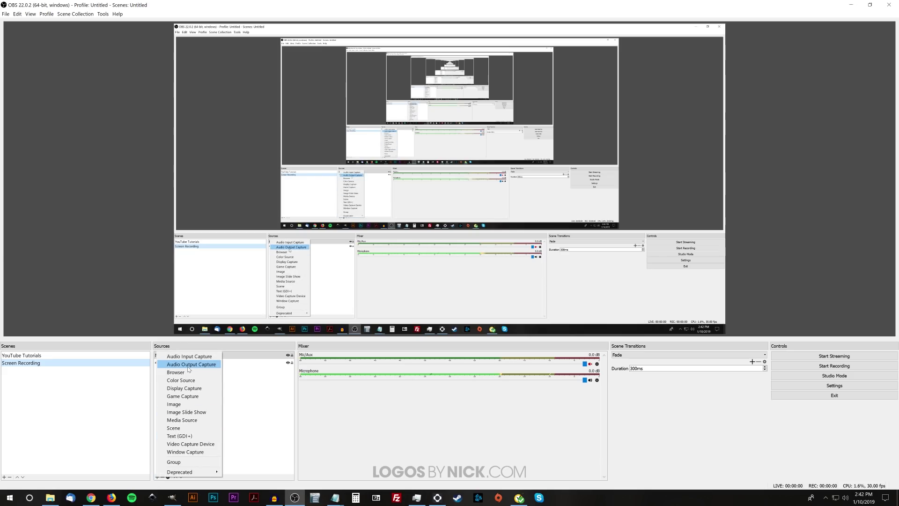
pyautogui.click(188, 367)
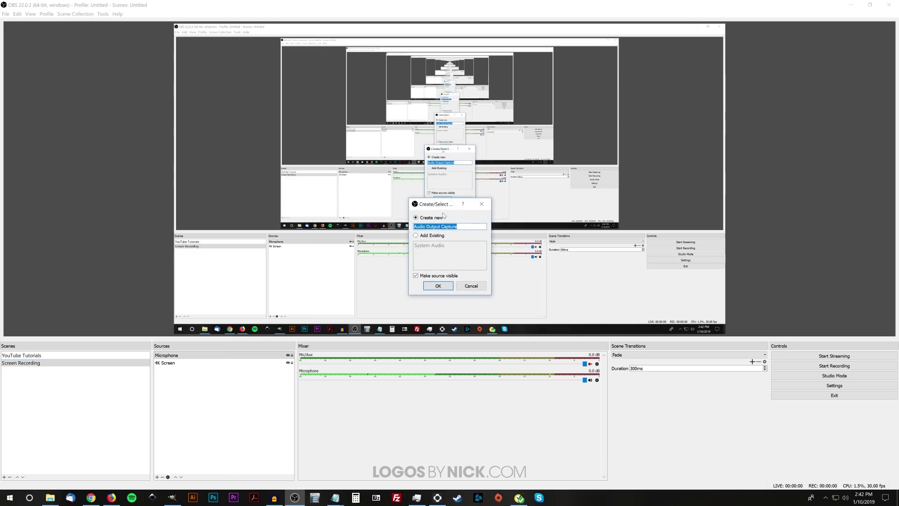
pyautogui.click(439, 286)
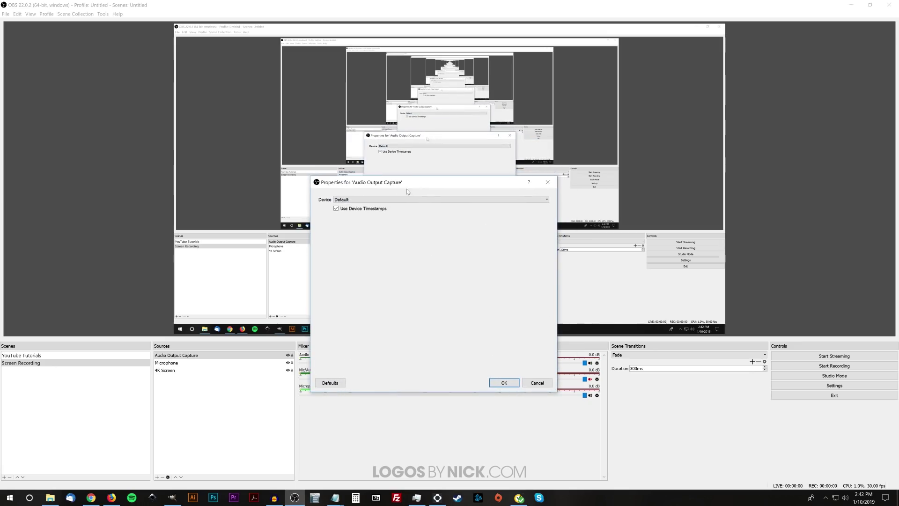
pyautogui.click(355, 201)
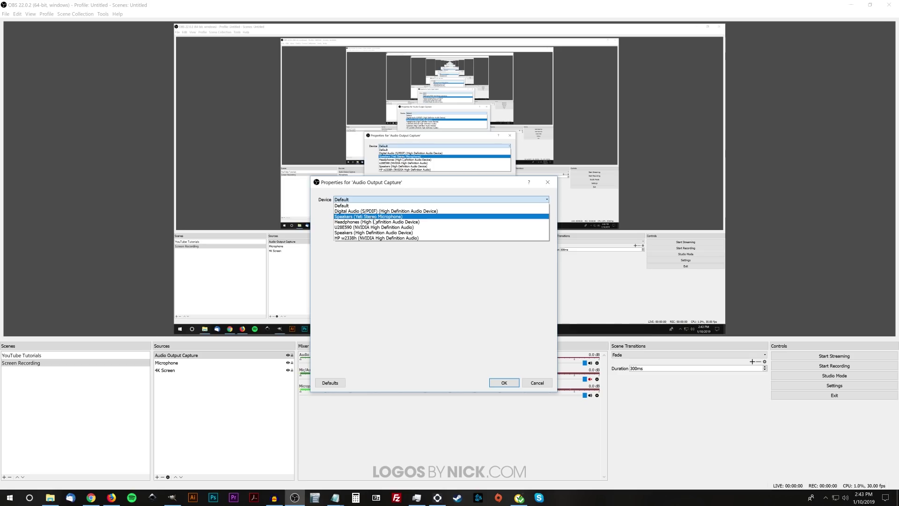
pyautogui.click(395, 275)
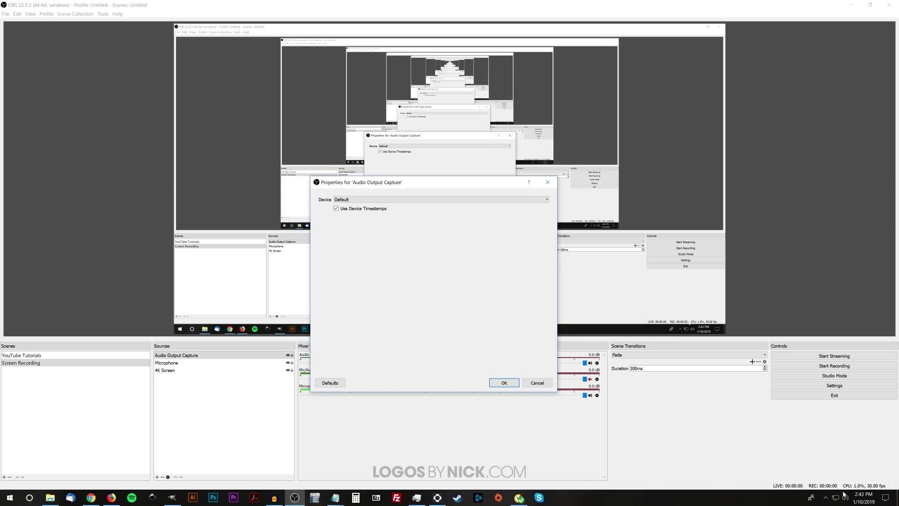
# Check which playback device is the default in the Windows Sound settings, and close them.
pyautogui.click(833, 502)
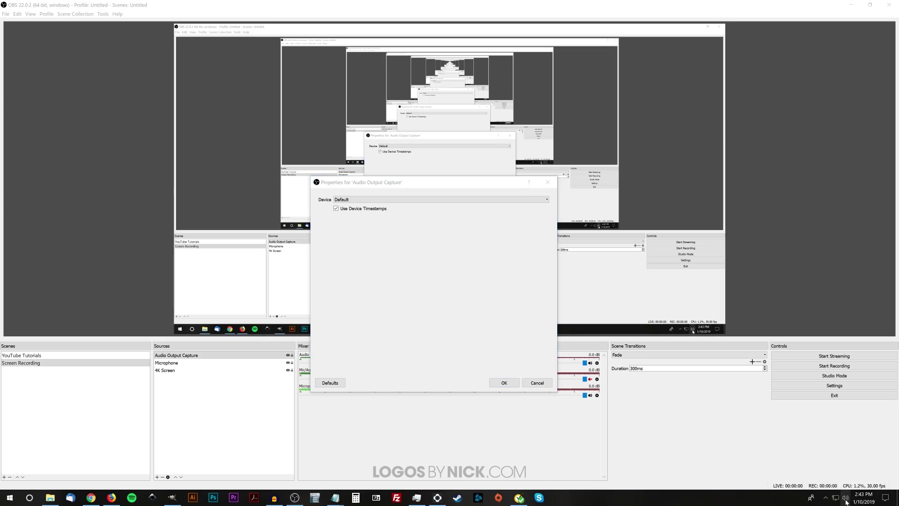
pyautogui.rightClick(846, 501)
pyautogui.click(826, 477)
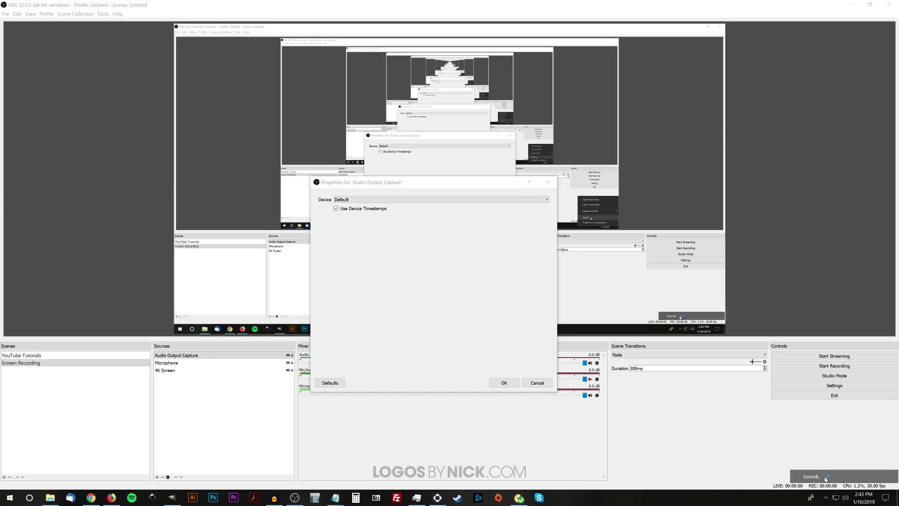
pyautogui.moveTo(122, 30); pyautogui.dragTo(159, 128)
pyautogui.click(200, 102)
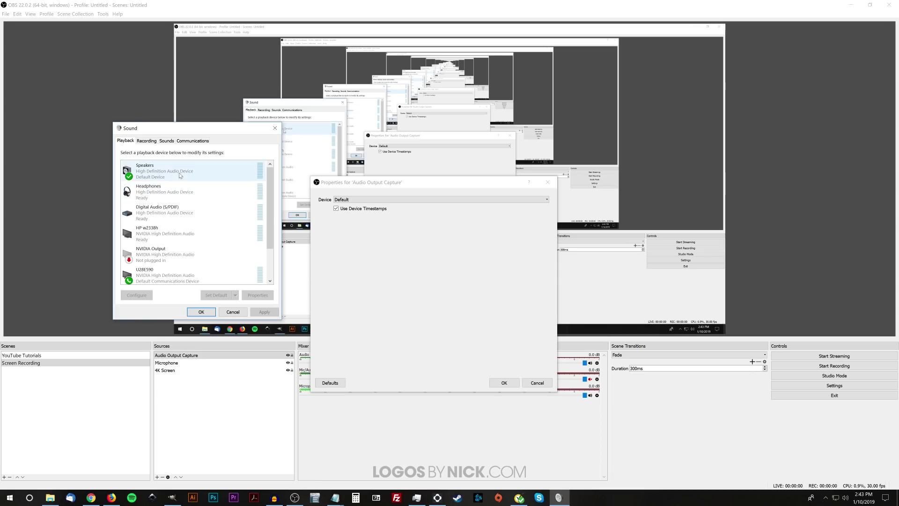
pyautogui.click(275, 128)
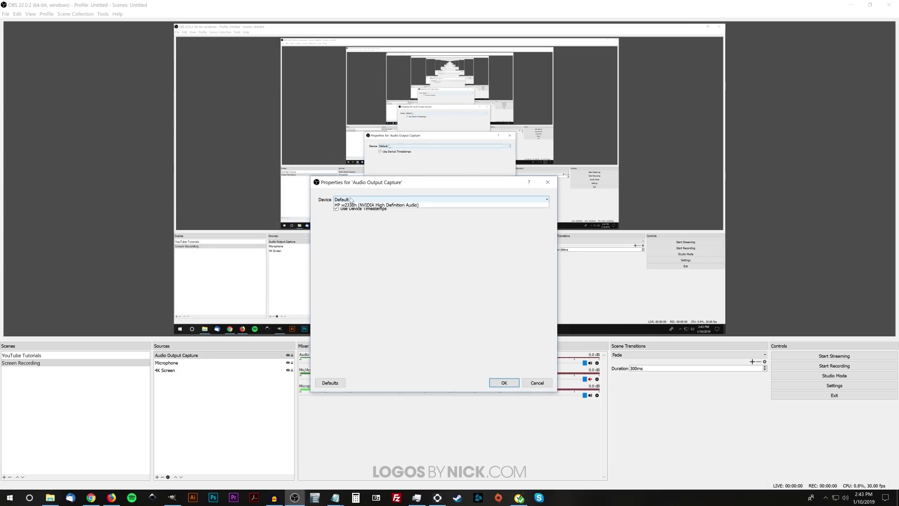
# Set the Audio Output Capture source's device to Speakers (High Definition Audio Device) and accept its properties.
pyautogui.click(361, 200)
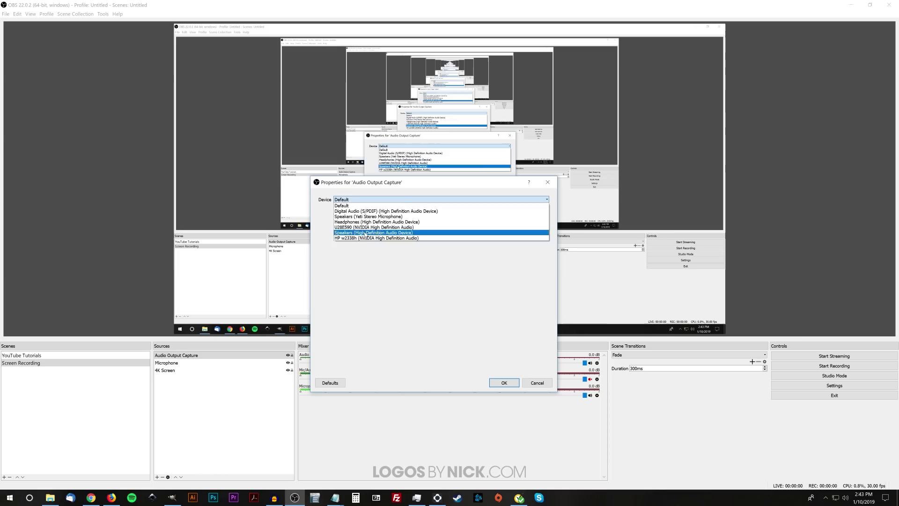
pyautogui.click(365, 232)
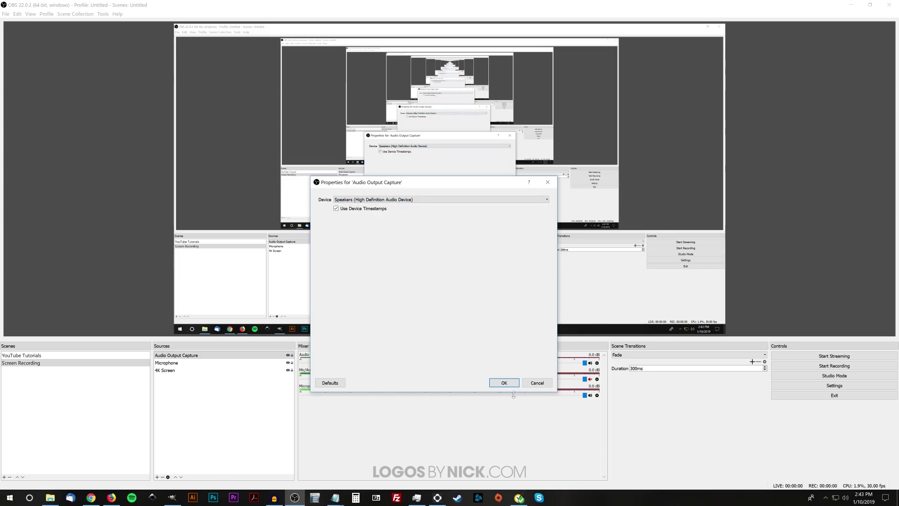
pyautogui.click(504, 383)
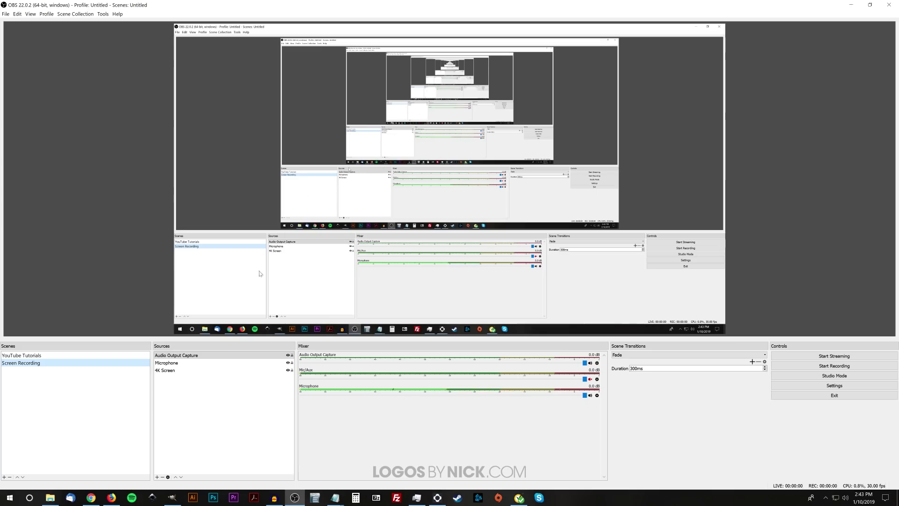
# Add a new Display Capture source under its default name, capturing Display 1: 1920x1080 with the cursor.
pyautogui.click(157, 477)
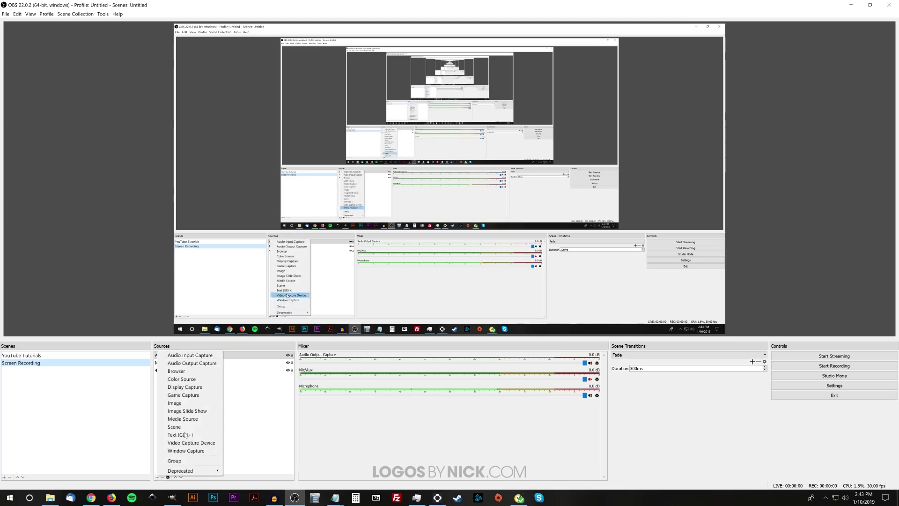
pyautogui.click(197, 389)
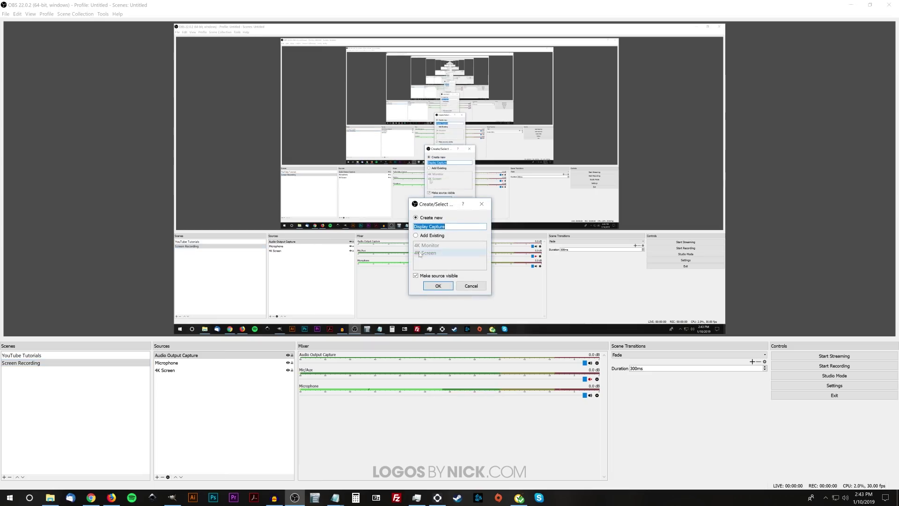
pyautogui.click(438, 286)
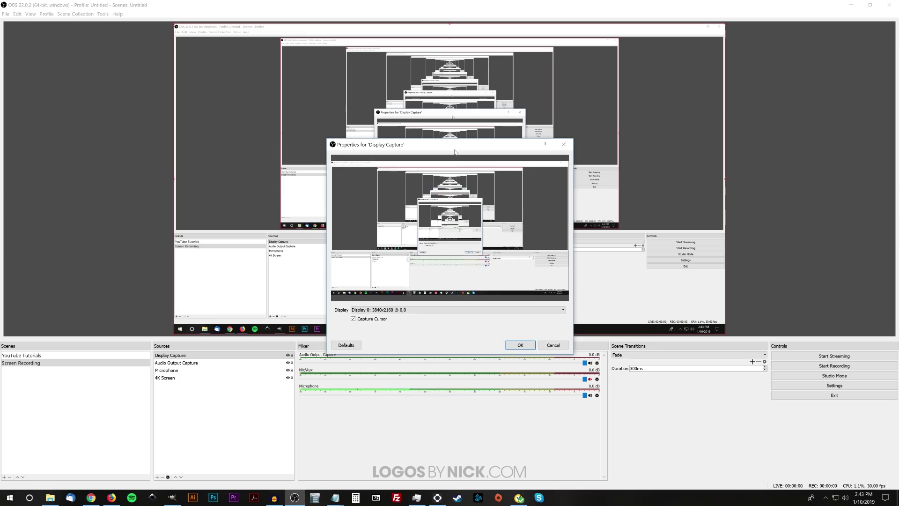
pyautogui.click(458, 333)
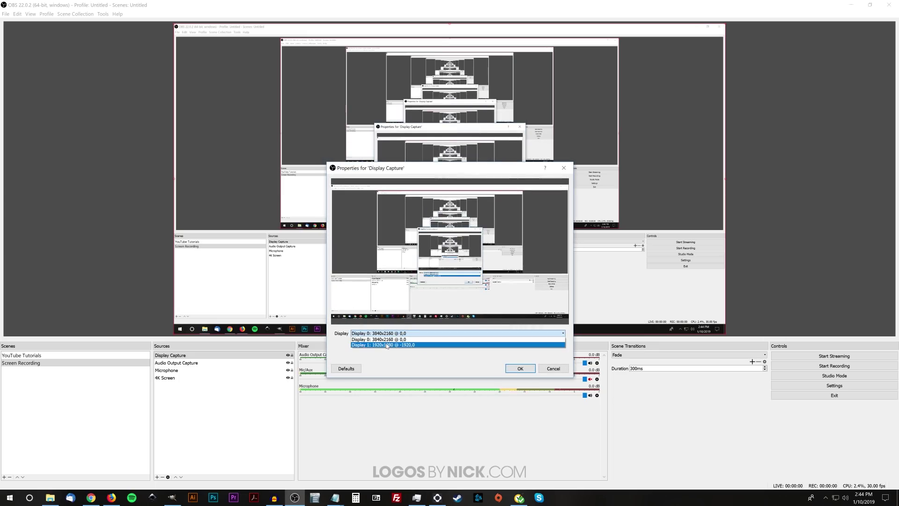
pyautogui.click(387, 345)
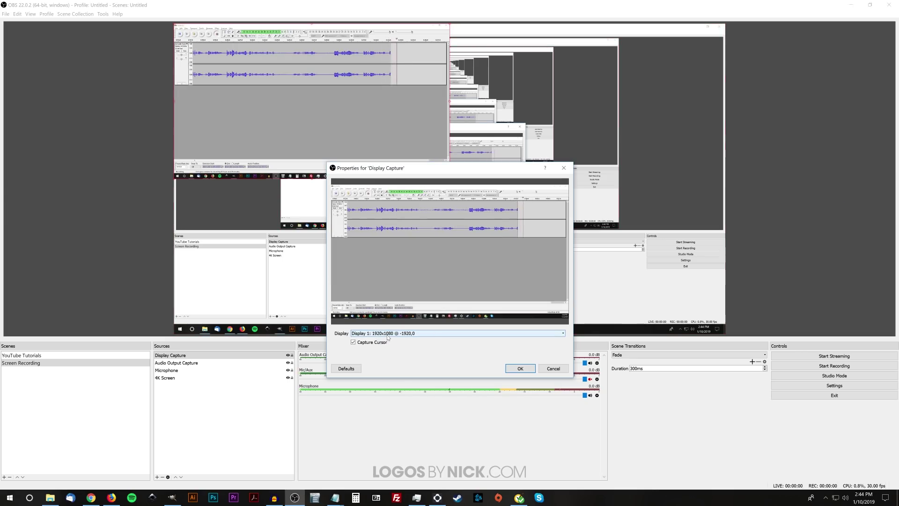
pyautogui.click(520, 368)
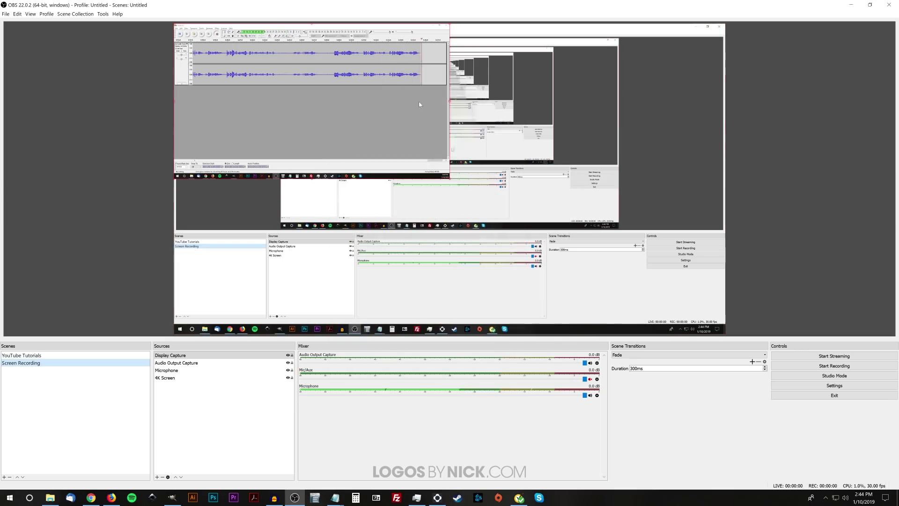
# Shrink the second display's capture and place it as an overlay in the canvas's lower-right corner.
pyautogui.click(242, 175)
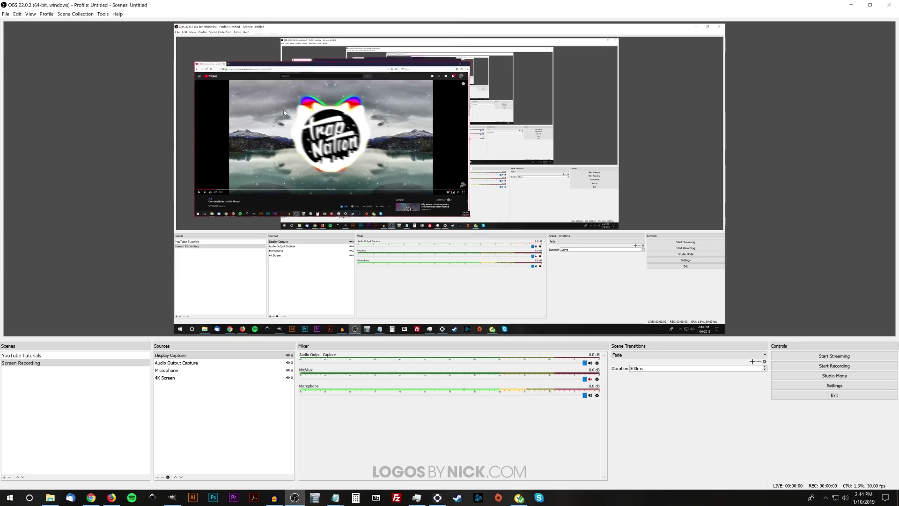
pyautogui.click(291, 172)
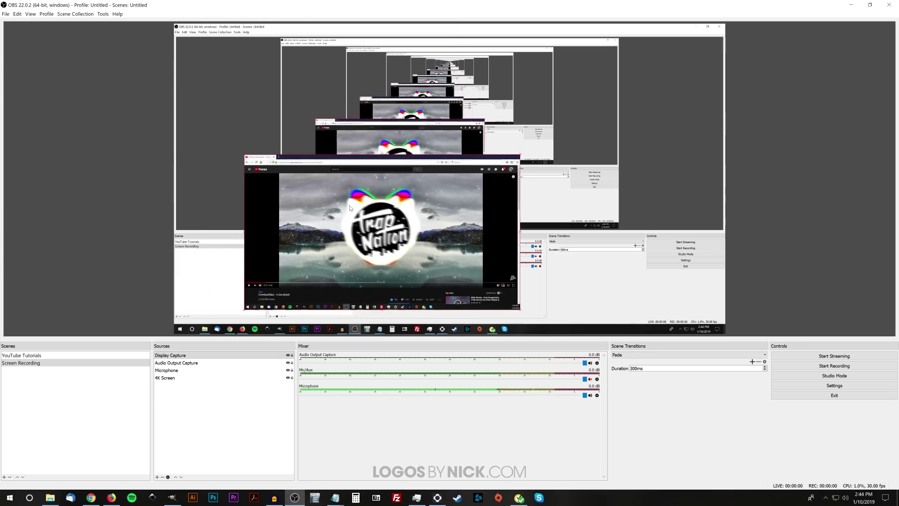
pyautogui.moveTo(291, 172); pyautogui.dragTo(528, 206)
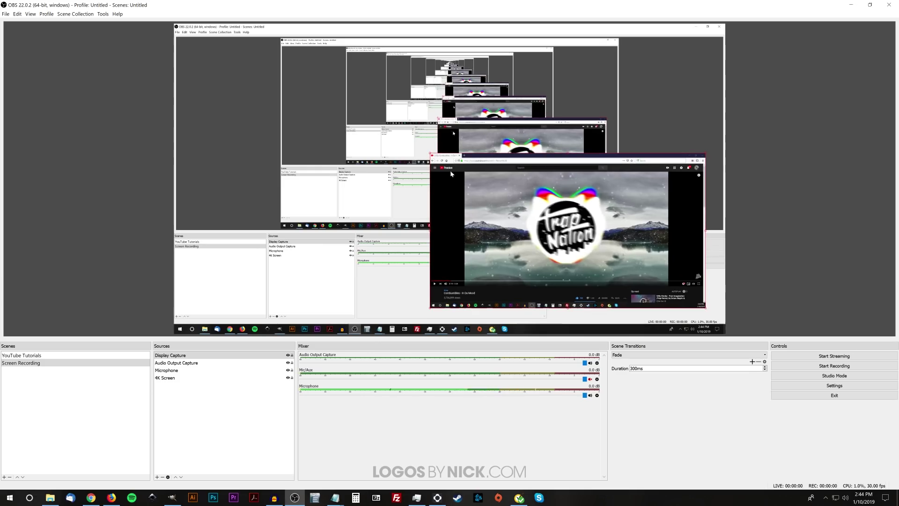
pyautogui.moveTo(431, 156); pyautogui.dragTo(624, 250)
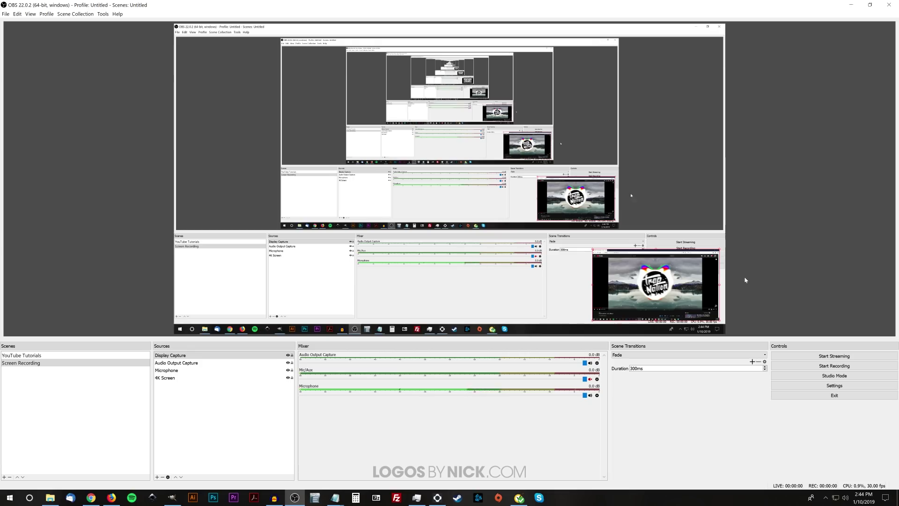
# Remove the Display Capture source from the Screen Recording scene.
pyautogui.click(162, 478)
pyautogui.click(455, 263)
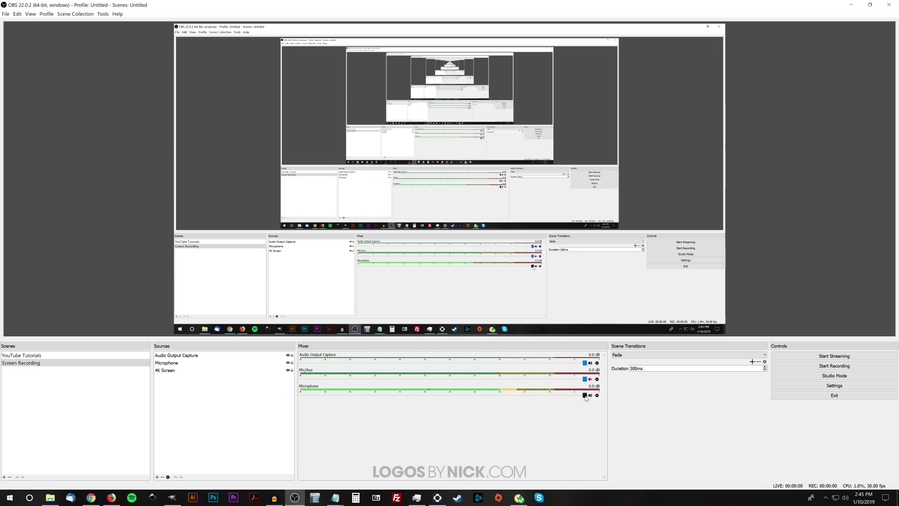
# Test the Audio Output Capture level with audio playing in the browser and lower its volume to -11.2 dB.
pyautogui.moveTo(585, 396)
pyautogui.mouseDown()
pyautogui.moveTo(554, 396)
pyautogui.moveTo(588, 401)
pyautogui.mouseUp()
pyautogui.moveTo(584, 363); pyautogui.dragTo(505, 363)
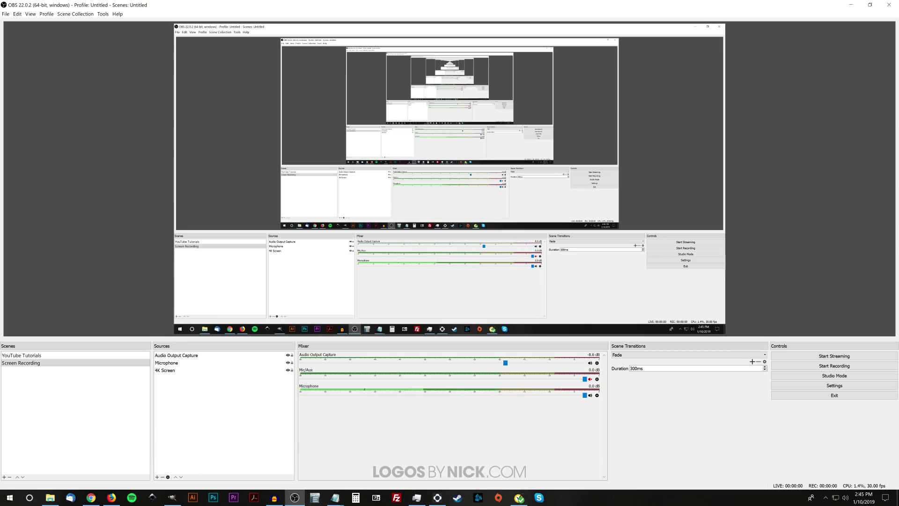
pyautogui.hotkey('alt', 'Tab')
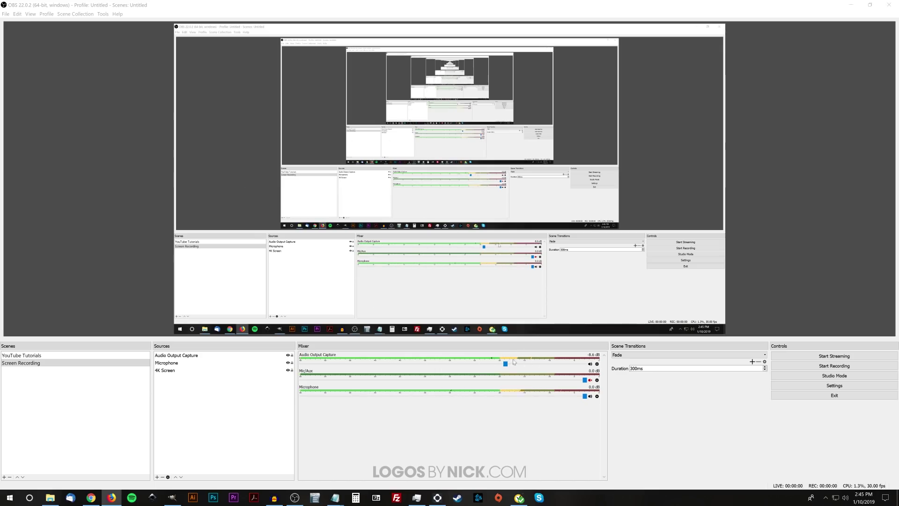
pyautogui.moveTo(506, 365); pyautogui.dragTo(472, 364)
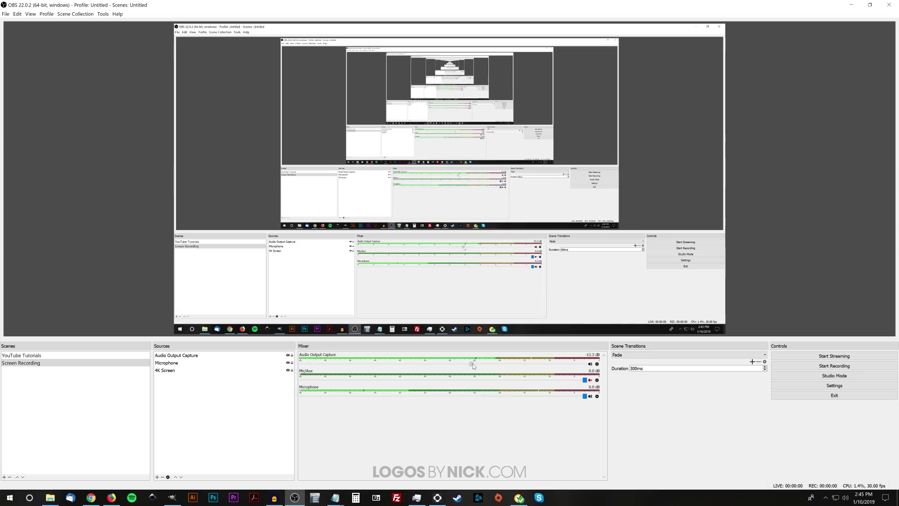
pyautogui.hotkey('alt', 'Tab')
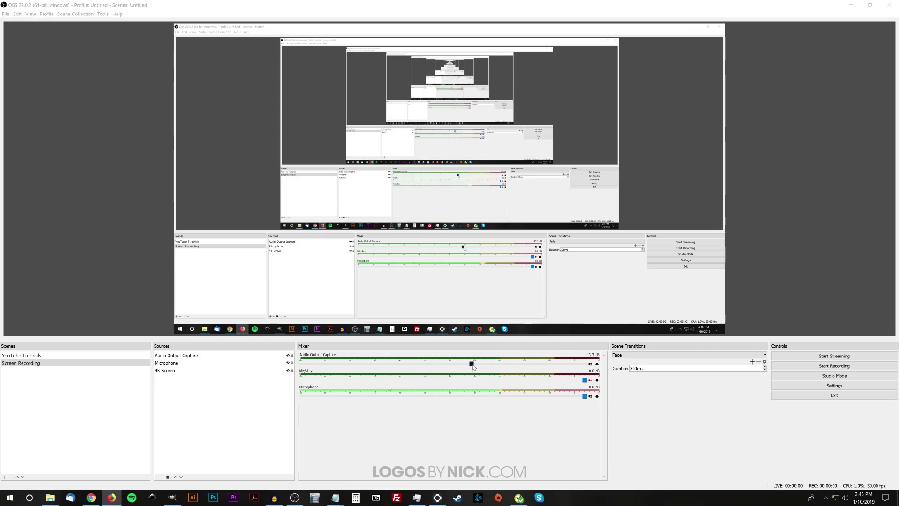
pyautogui.moveTo(557, 365); pyautogui.dragTo(486, 365)
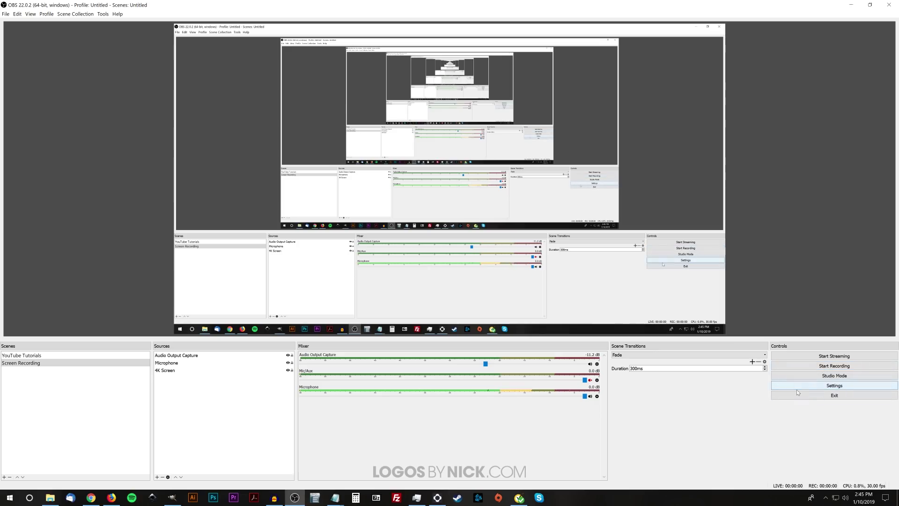
# Review the recording path and the available recording formats in the output settings, keeping E:/ and mp4.
pyautogui.click(821, 387)
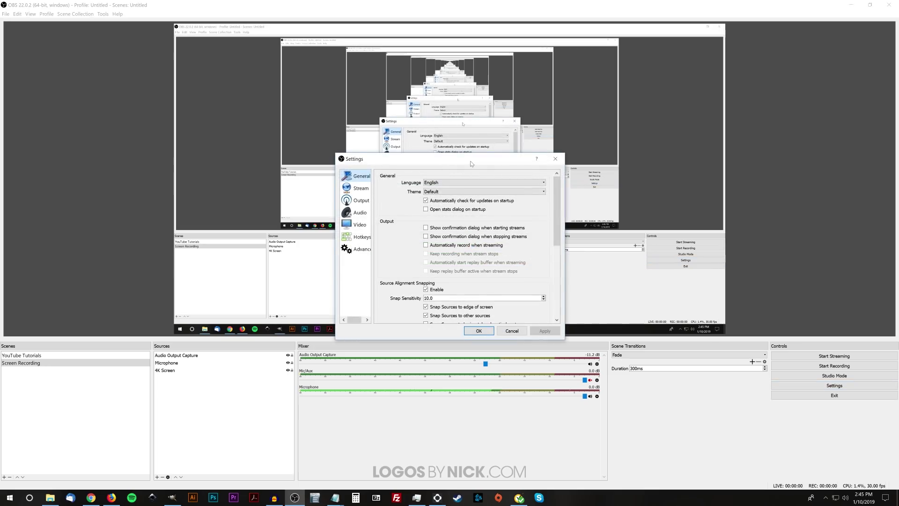
pyautogui.moveTo(470, 161); pyautogui.dragTo(491, 238)
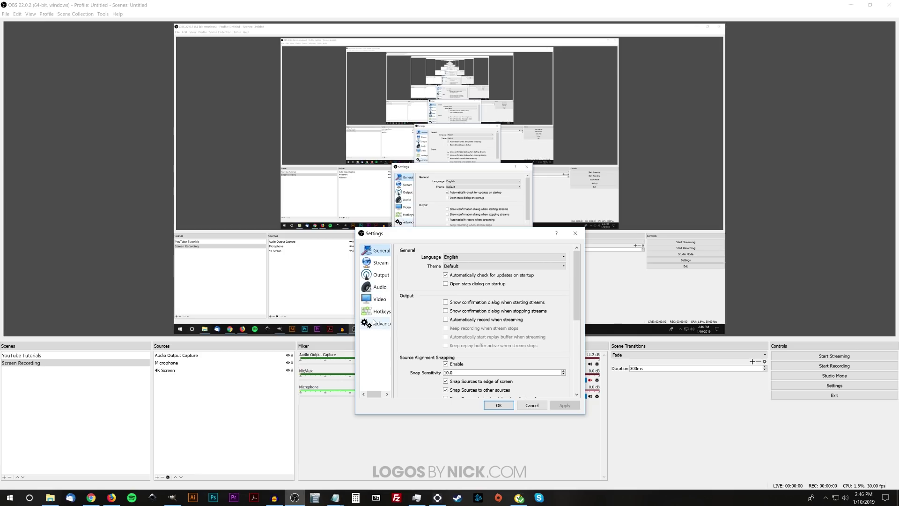
pyautogui.click(375, 278)
pyautogui.scroll(-1, 491, 314)
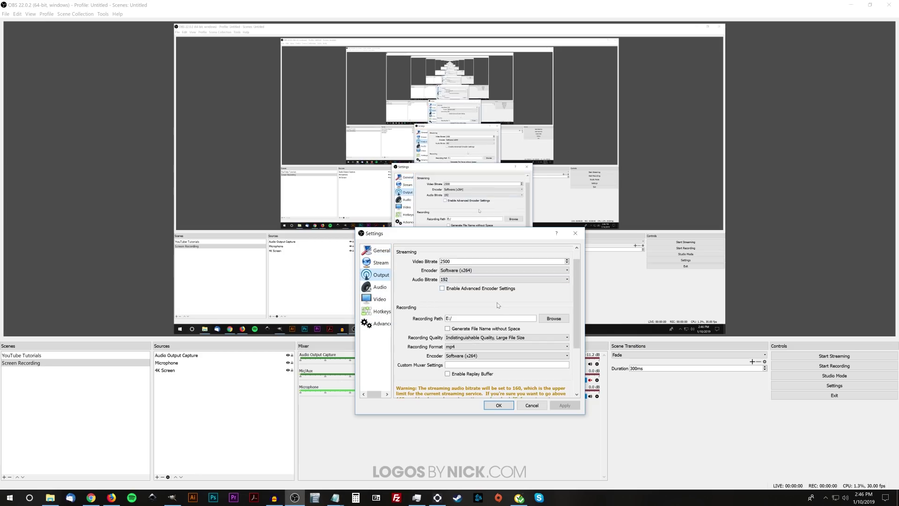
pyautogui.click(552, 321)
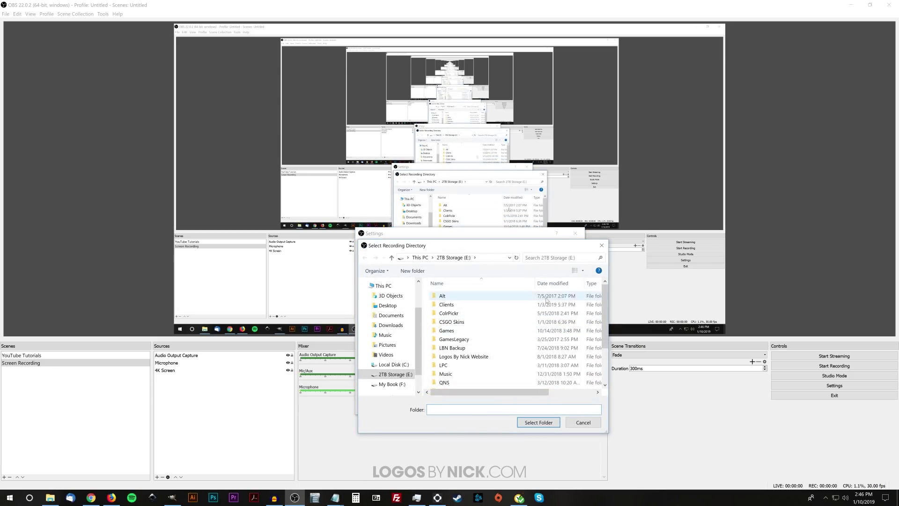
pyautogui.click(605, 246)
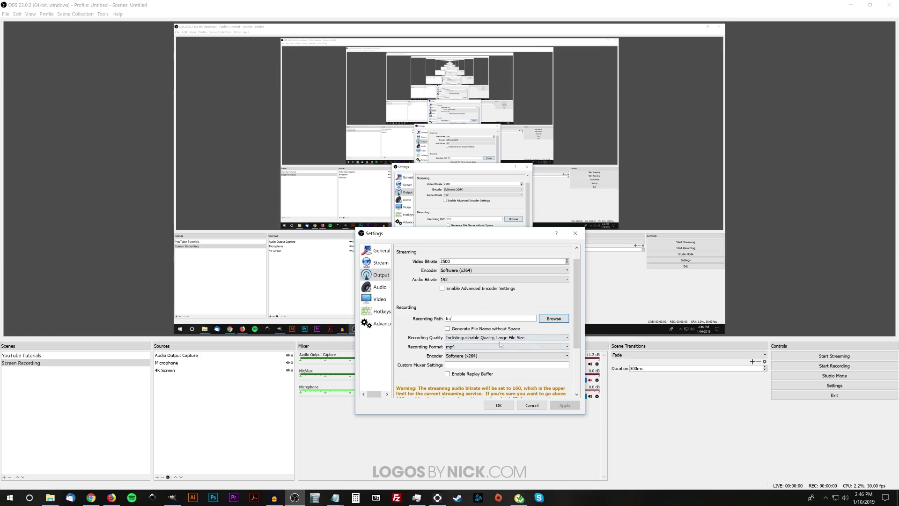
pyautogui.click(452, 347)
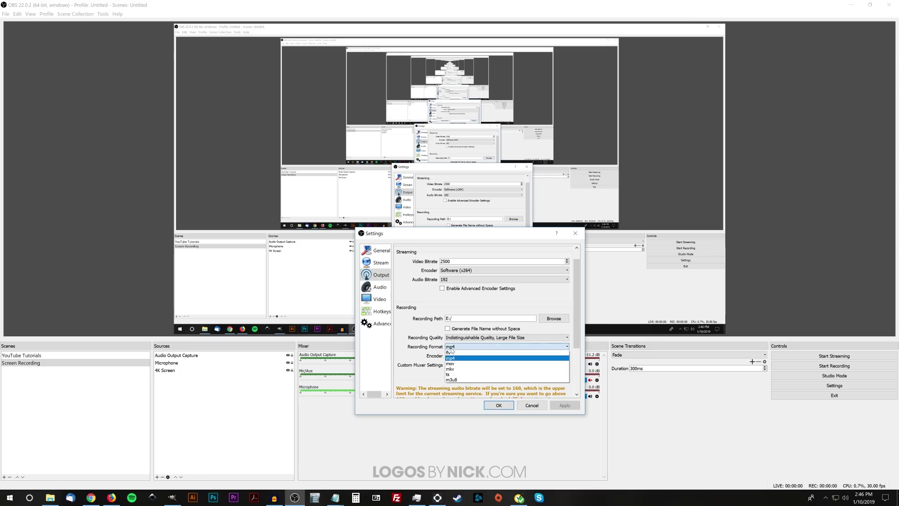
pyautogui.click(407, 323)
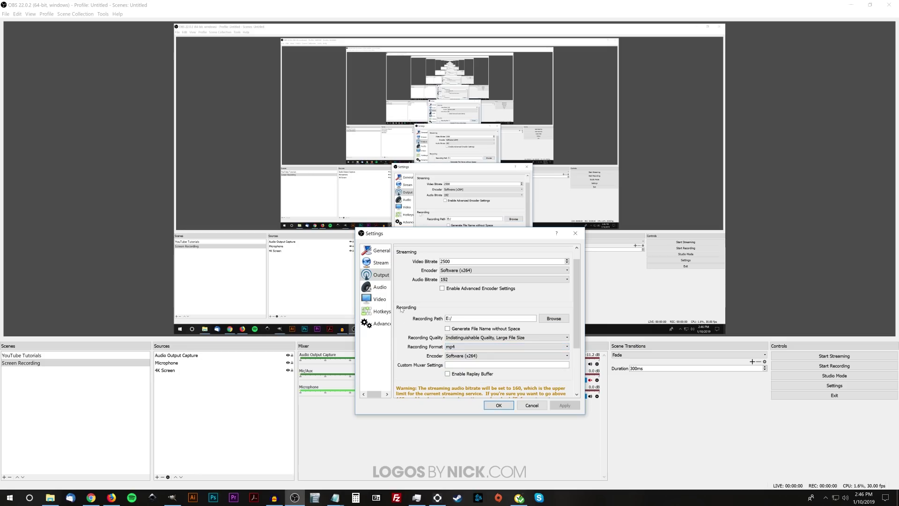
# Review the base resolution, output resolution and FPS in the video settings, and return to the general settings.
pyautogui.click(377, 299)
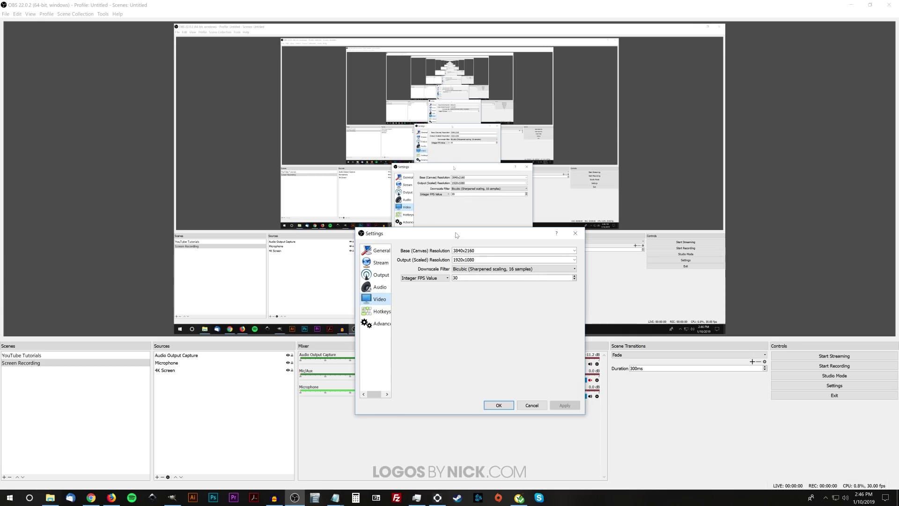
pyautogui.moveTo(457, 235)
pyautogui.mouseDown()
pyautogui.moveTo(446, 242)
pyautogui.moveTo(462, 247)
pyautogui.mouseUp()
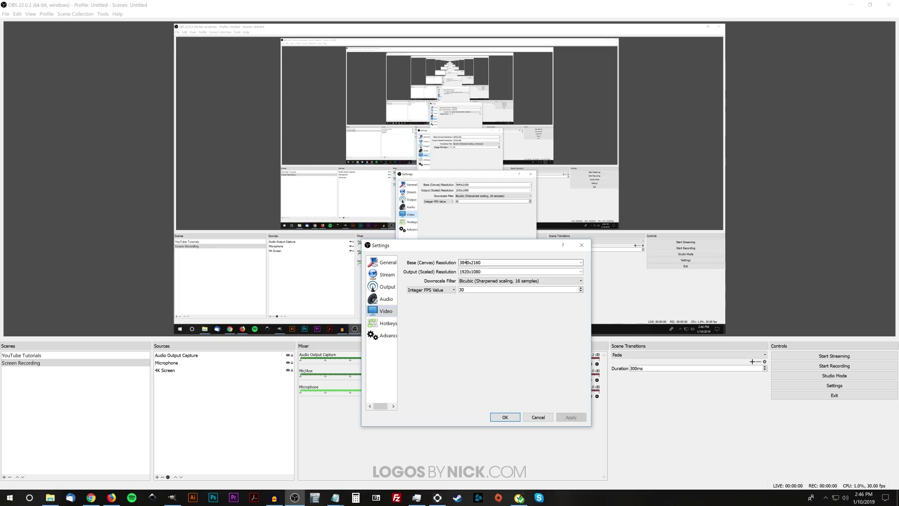
pyautogui.moveTo(459, 263); pyautogui.dragTo(467, 263)
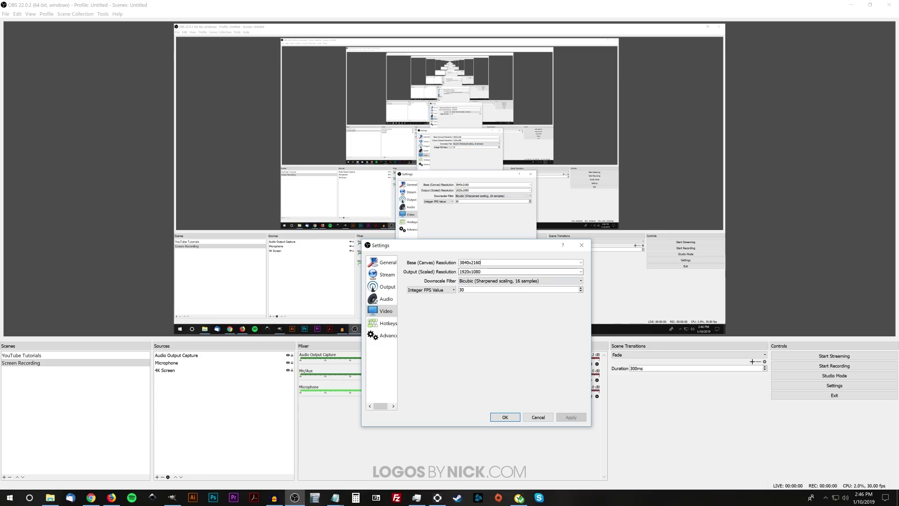
pyautogui.click(480, 272)
pyautogui.click(464, 290)
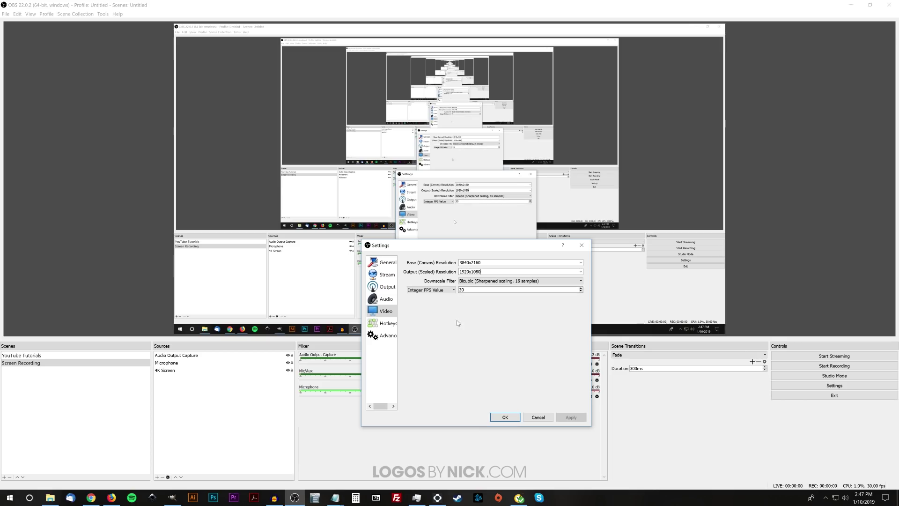
pyautogui.click(388, 262)
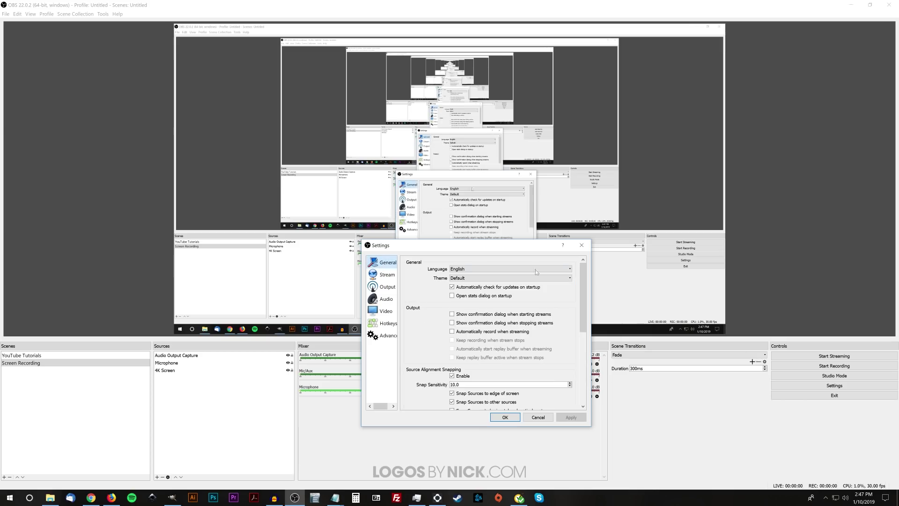
# Review the general settings and the available streaming services in the stream settings, keeping Twitch selected.
pyautogui.moveTo(583, 271)
pyautogui.mouseDown()
pyautogui.moveTo(581, 336)
pyautogui.moveTo(582, 275)
pyautogui.mouseUp()
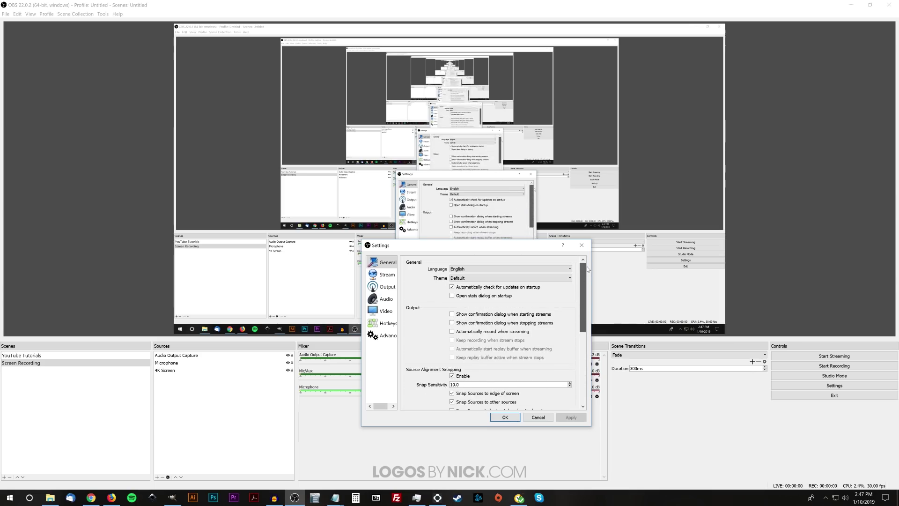
pyautogui.click(382, 276)
pyautogui.moveTo(492, 255); pyautogui.dragTo(501, 250)
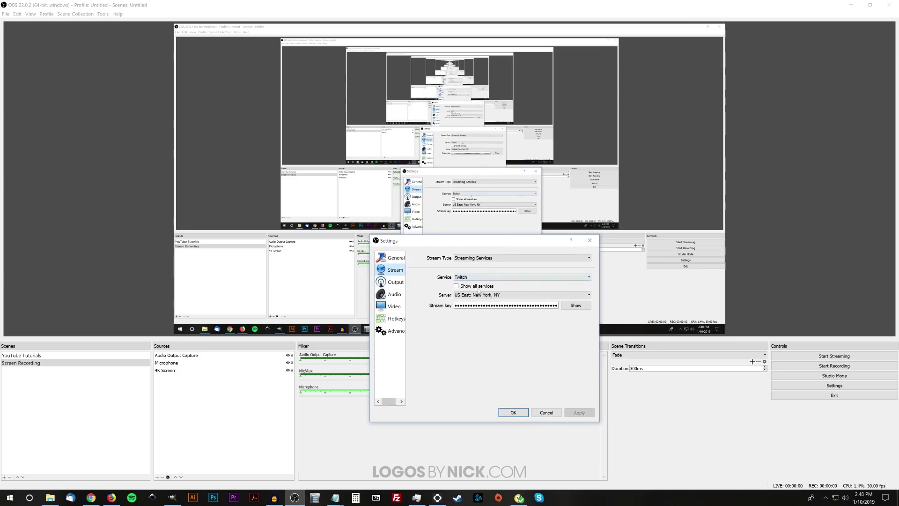
pyautogui.click(506, 277)
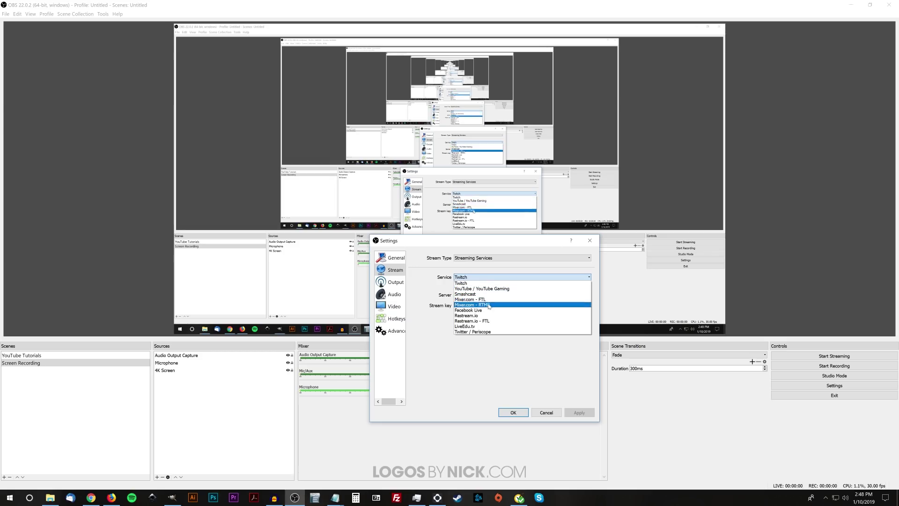
pyautogui.click(464, 368)
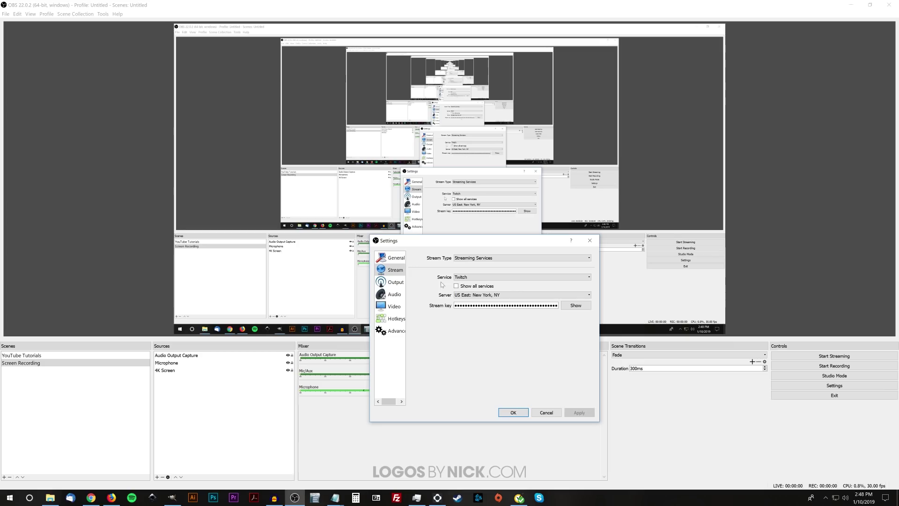
# Review the audio, video and hotkey settings, including the start and stop recording hotkeys.
pyautogui.press('Down')
pyautogui.press('Down')
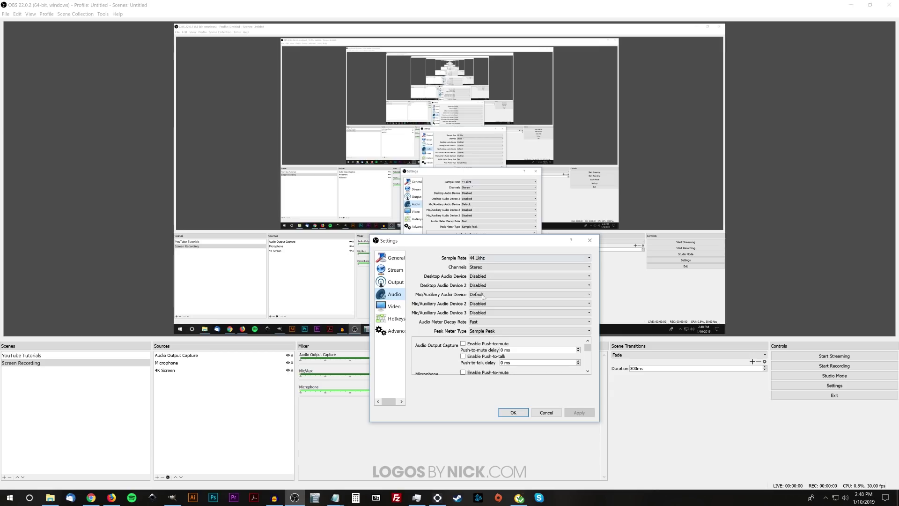
pyautogui.click(396, 306)
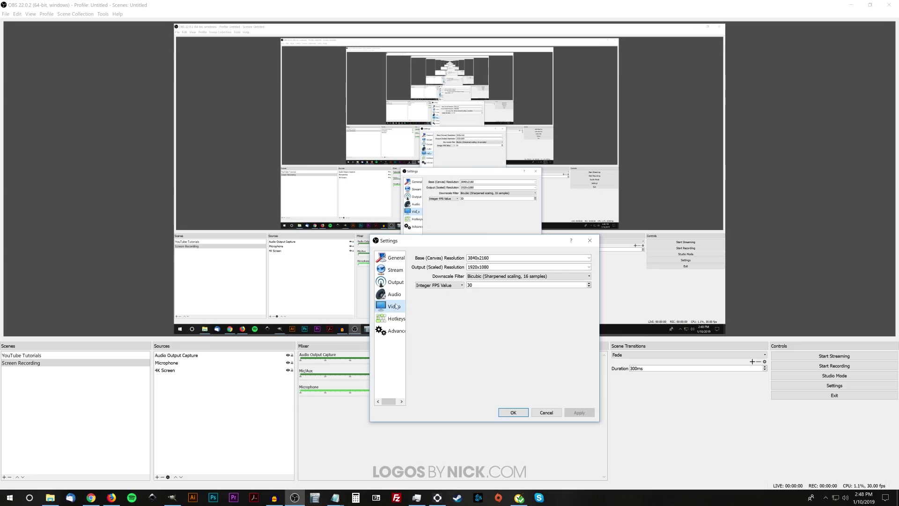
pyautogui.click(396, 319)
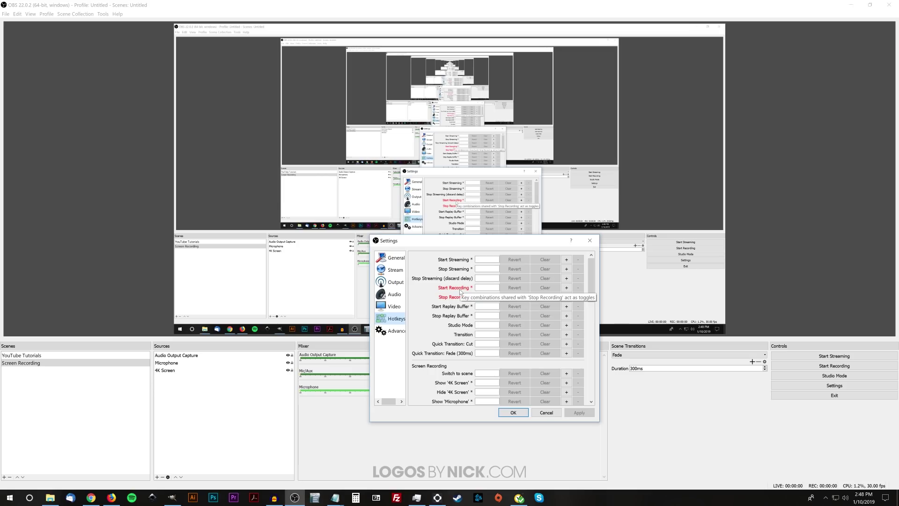
# Review all the advanced settings from process priority down to hotkeys, and leave the settings without saving changes.
pyautogui.click(394, 333)
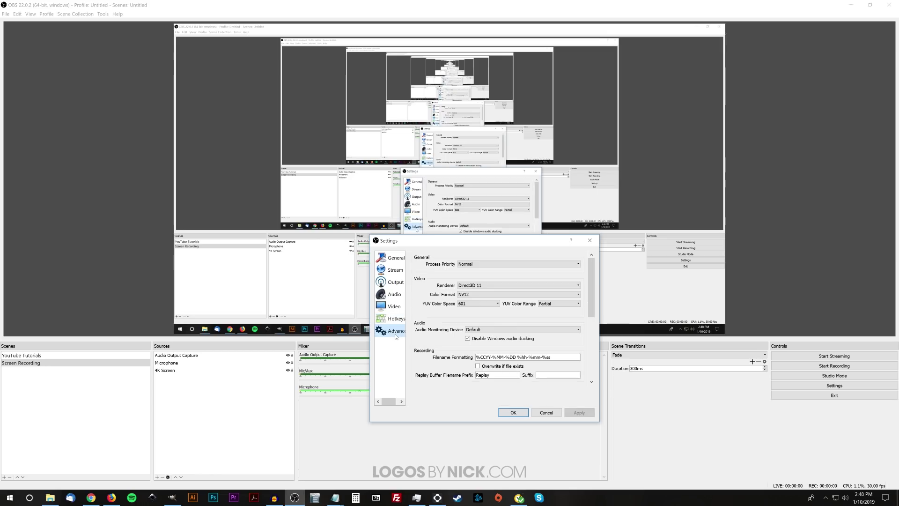
pyautogui.moveTo(592, 267)
pyautogui.mouseDown()
pyautogui.moveTo(591, 277)
pyautogui.moveTo(591, 262)
pyautogui.mouseUp()
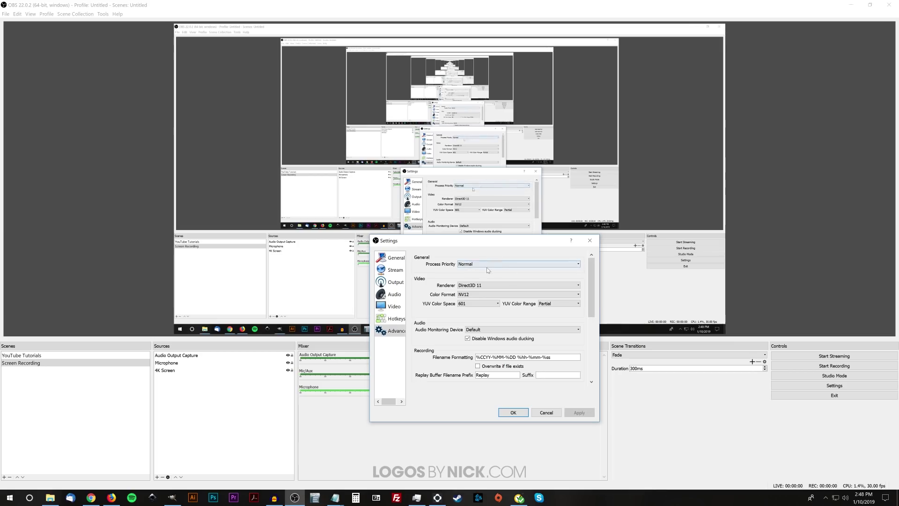
pyautogui.moveTo(591, 271); pyautogui.dragTo(590, 302)
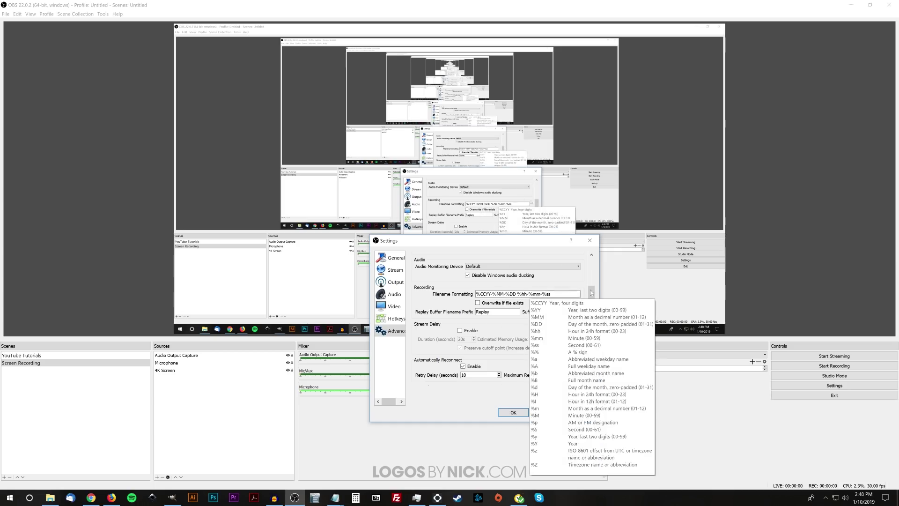
pyautogui.moveTo(594, 294); pyautogui.dragTo(588, 338)
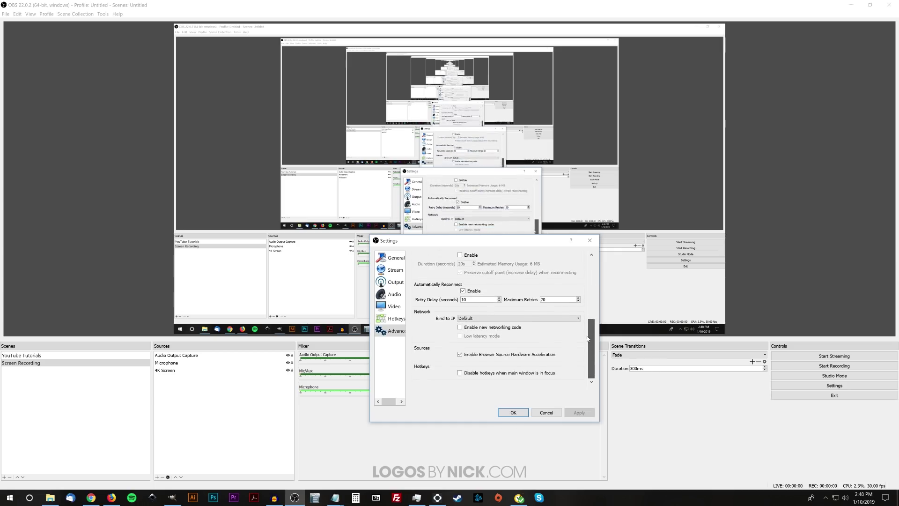
pyautogui.scroll(10, 459, 281)
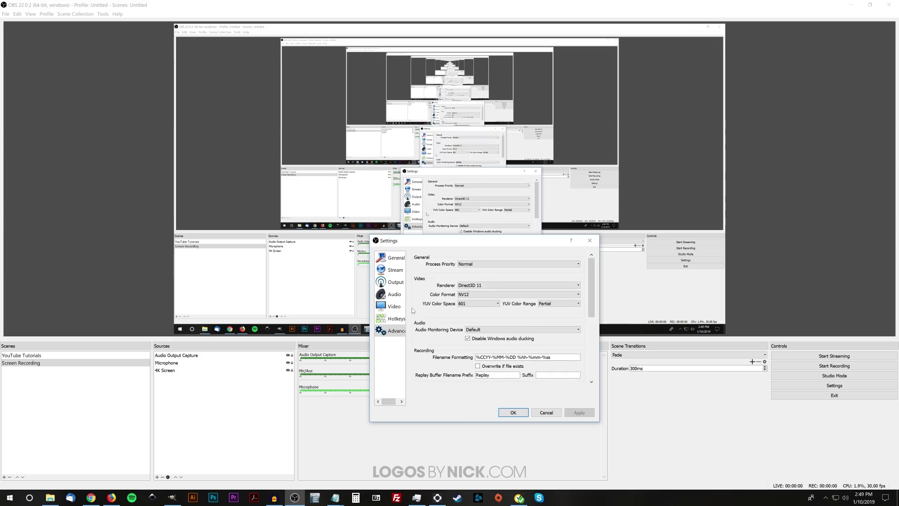
pyautogui.click(547, 414)
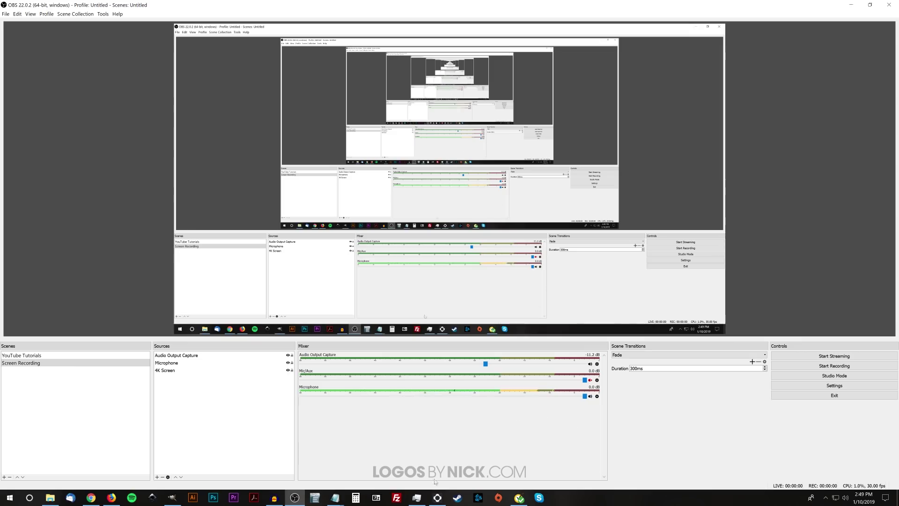
# Turn automatic hiding of the Windows taskbar in desktop mode on and back off, and close the taskbar settings.
pyautogui.rightClick(624, 500)
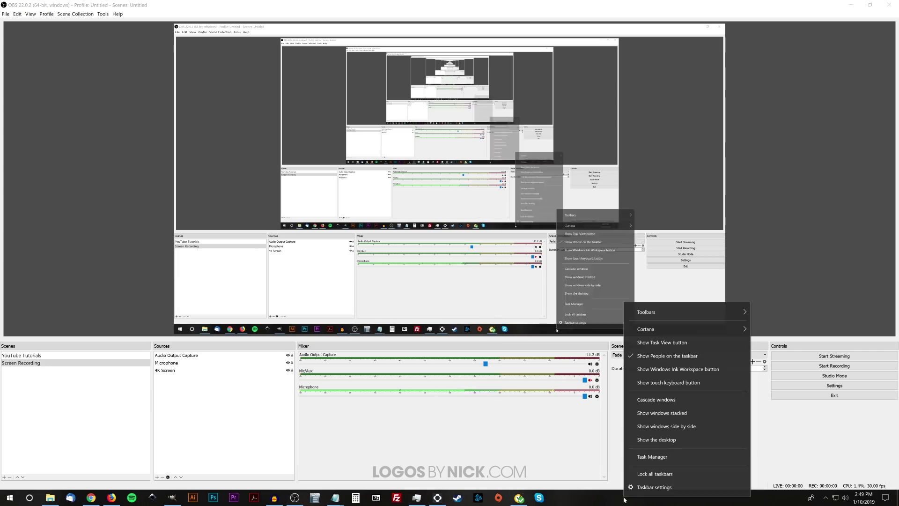
pyautogui.click(655, 487)
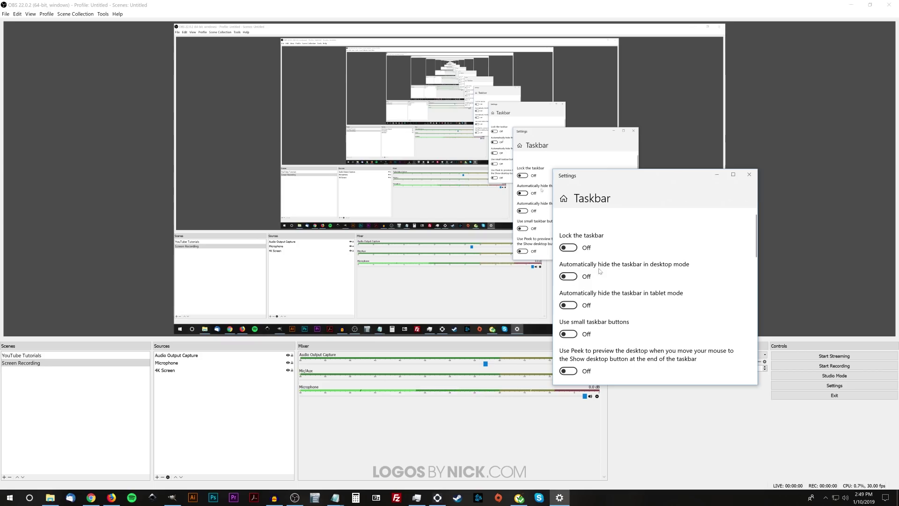
pyautogui.click(570, 276)
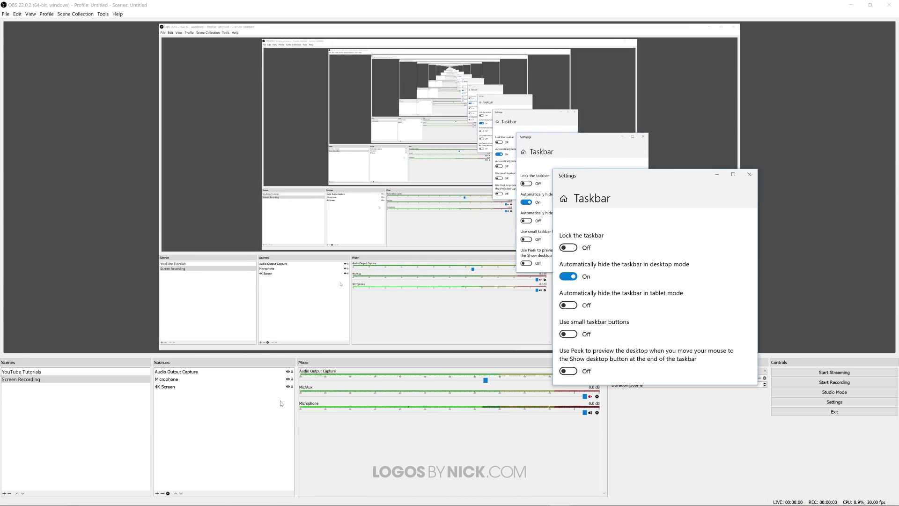
pyautogui.click(568, 276)
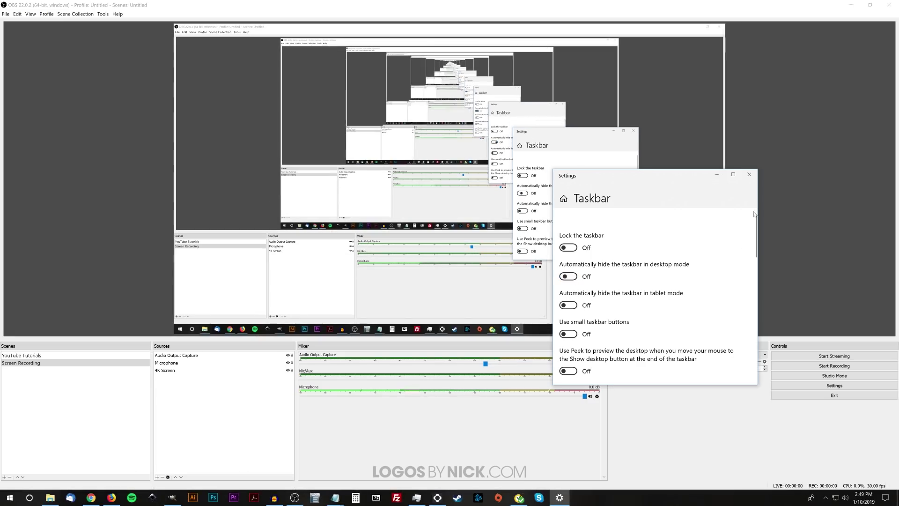
pyautogui.click(750, 174)
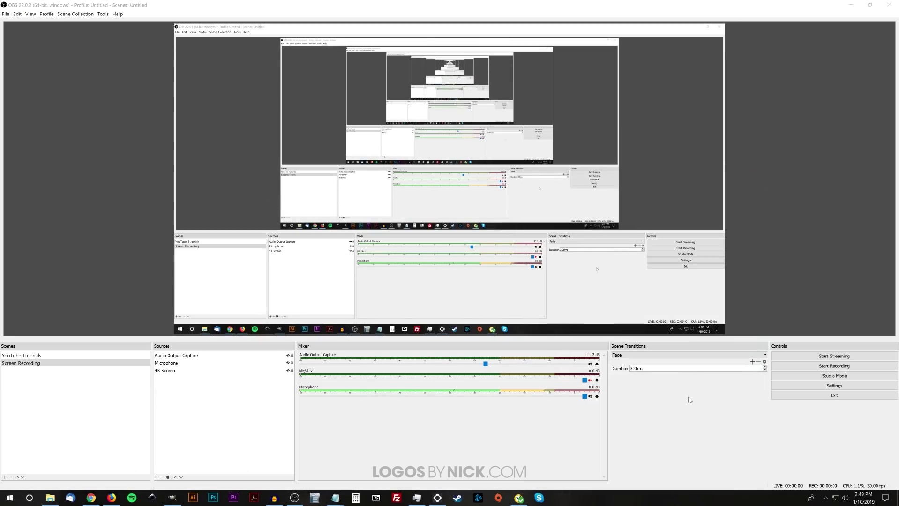